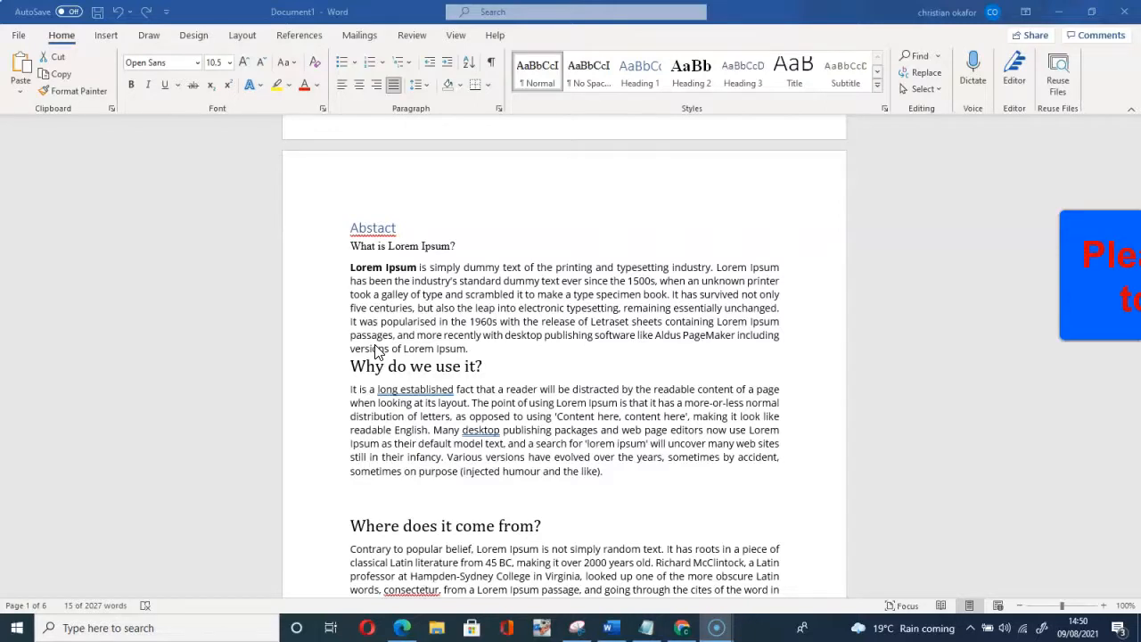
Step: Scroll through the dissertation to inspect its pages, including the blank last page
scroll(471, 331, "up", 10)
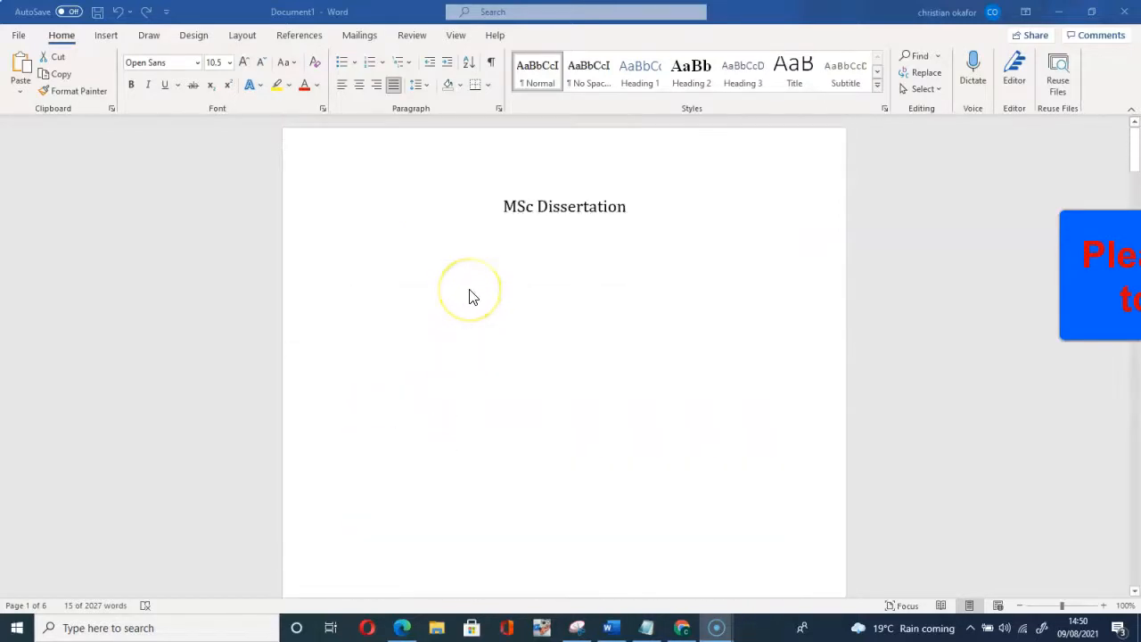
scroll(470, 296, "down", 1)
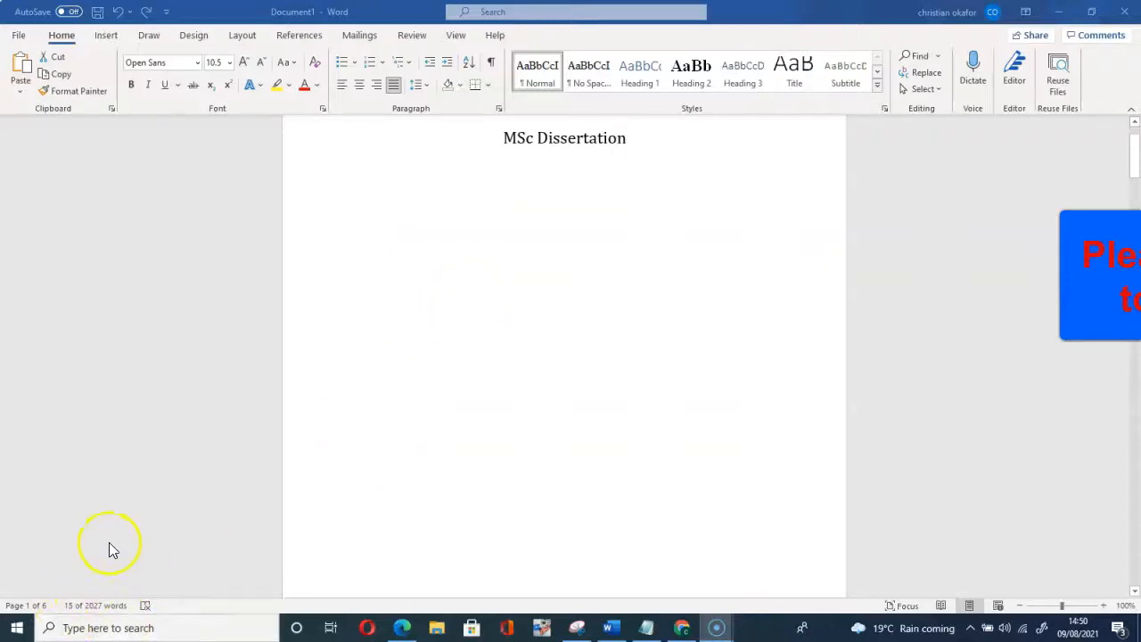
left_click(540, 333)
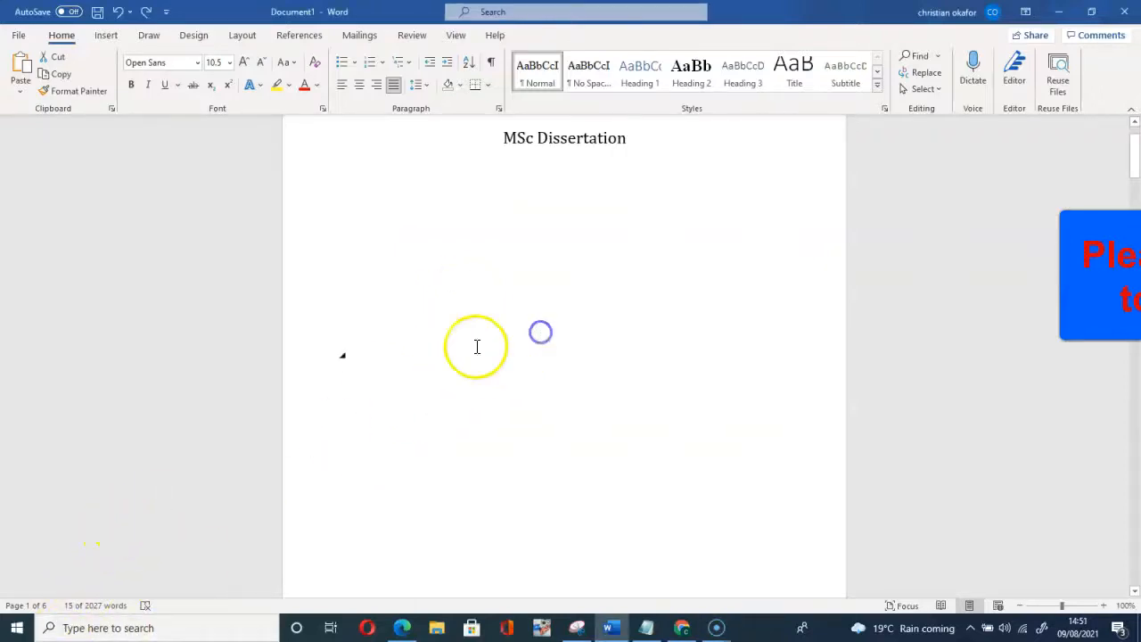
scroll(400, 352, "down", 10)
scroll(410, 350, "down", 15)
scroll(410, 348, "down", 15)
scroll(409, 349, "down", 5)
left_click(405, 349)
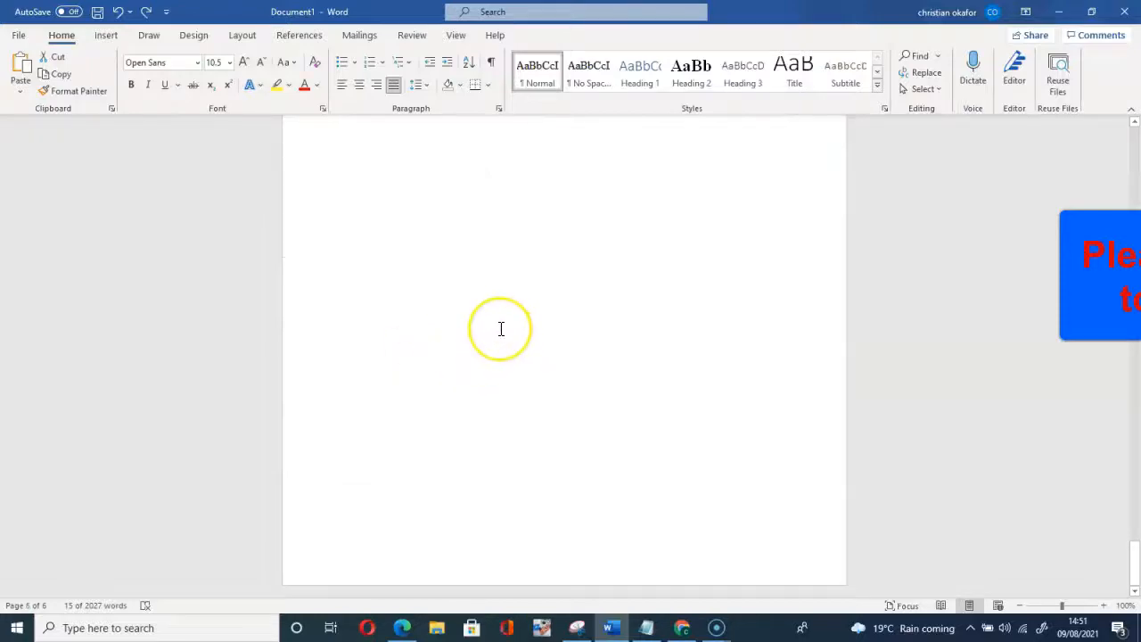
scroll(501, 329, "up", 10)
scroll(501, 333, "up", 15)
scroll(500, 326, "up", 15)
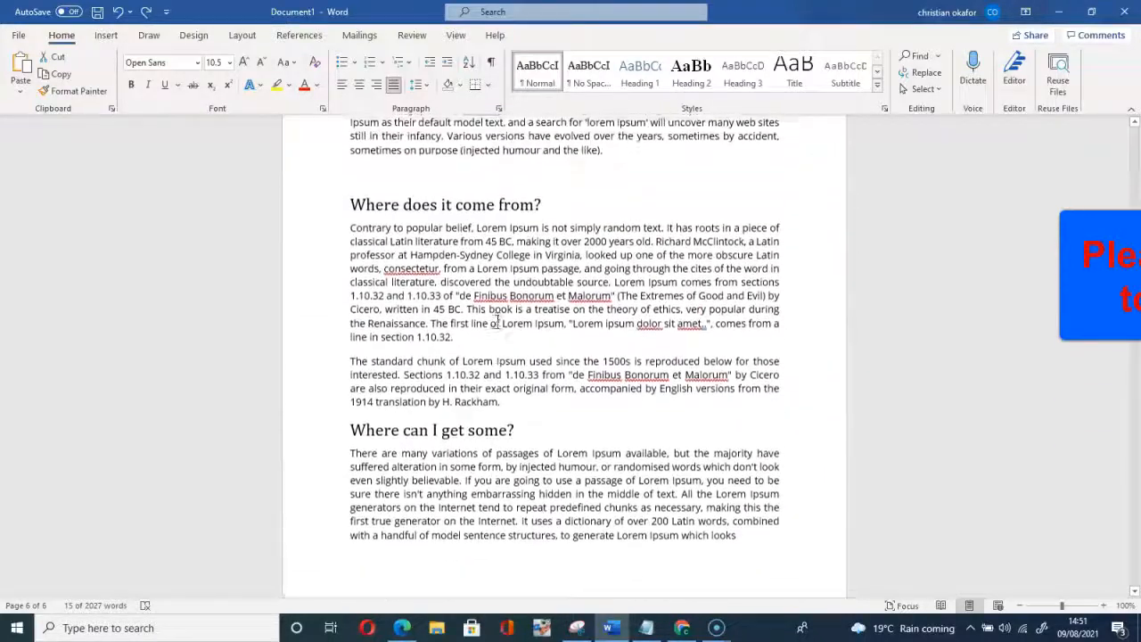
scroll(497, 321, "down", 5)
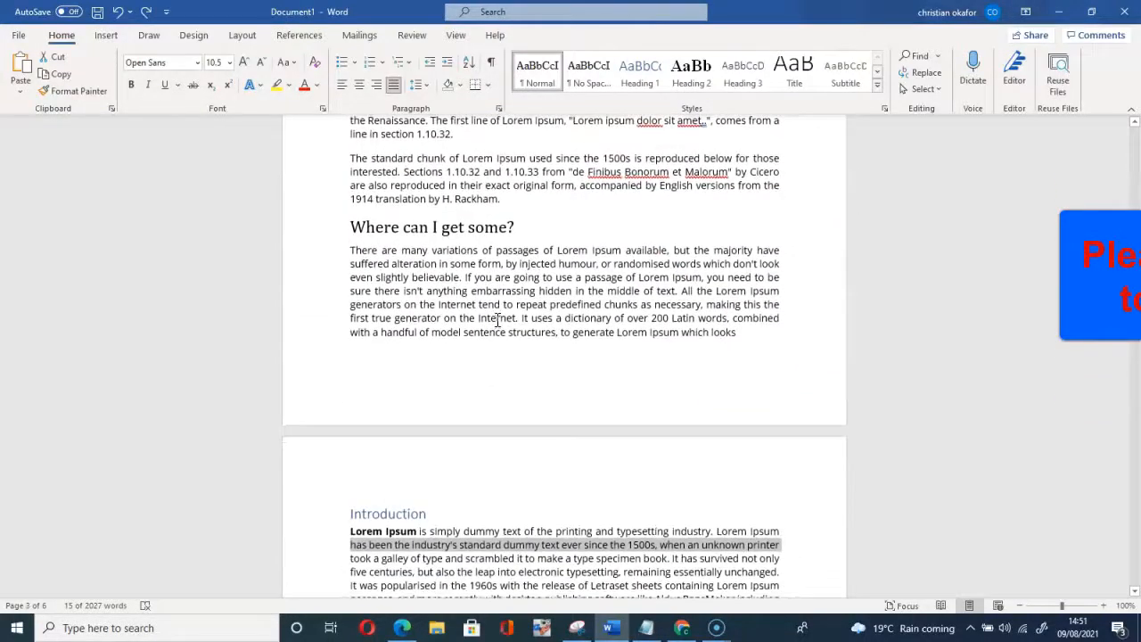
scroll(496, 321, "down", 8)
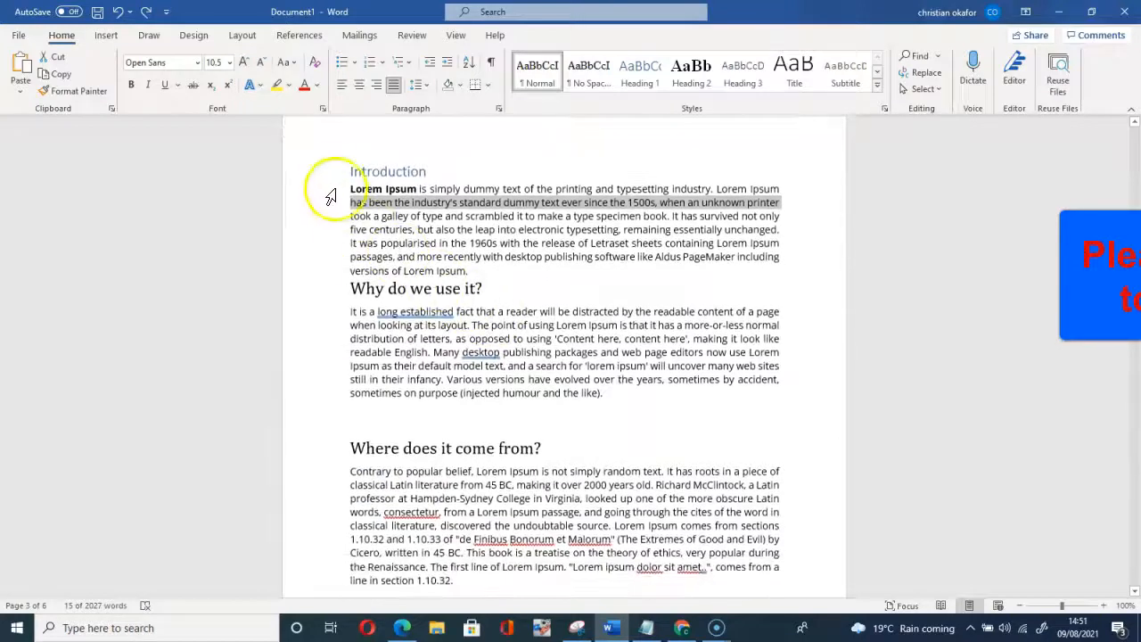
Step: Place the insertion point just before the Introduction heading
left_click(349, 171)
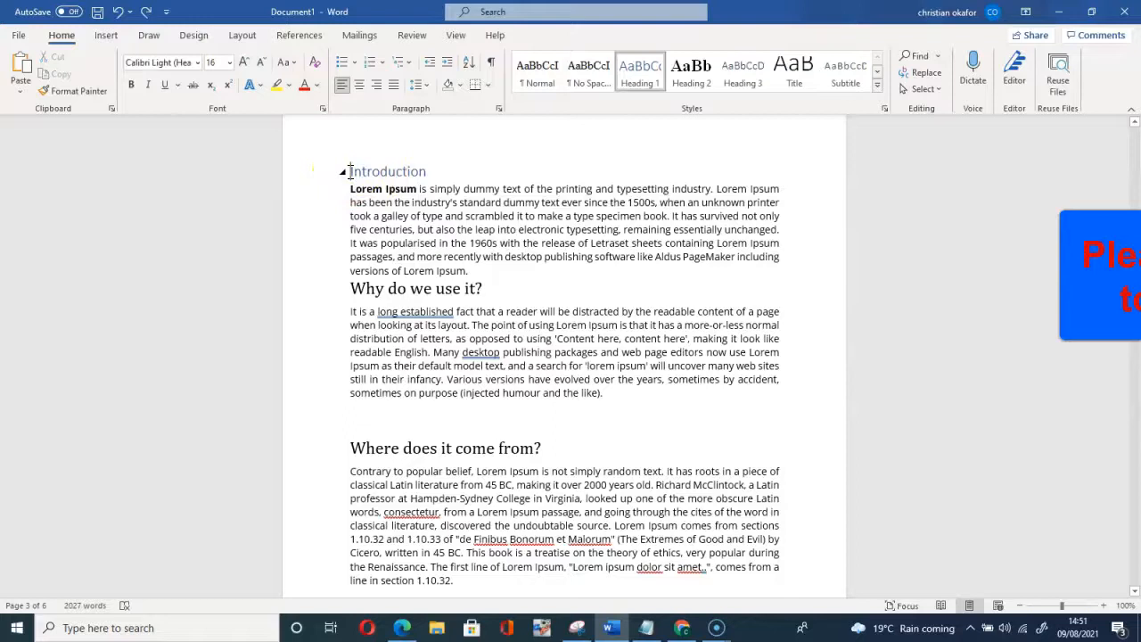
scroll(350, 171, "up", 15)
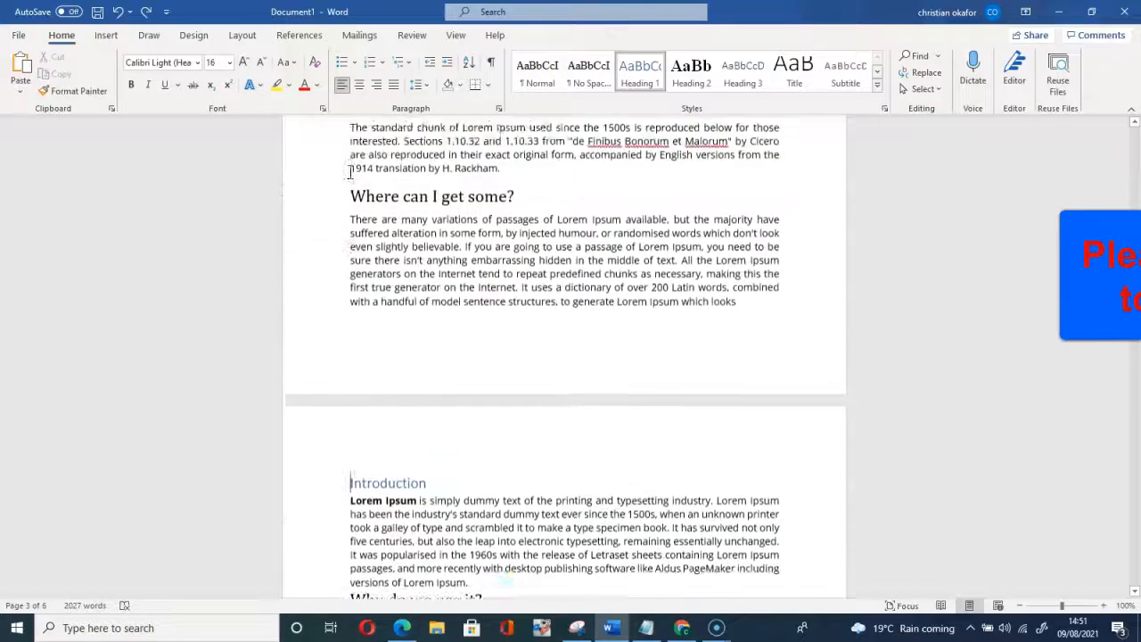
scroll(348, 170, "up", 15)
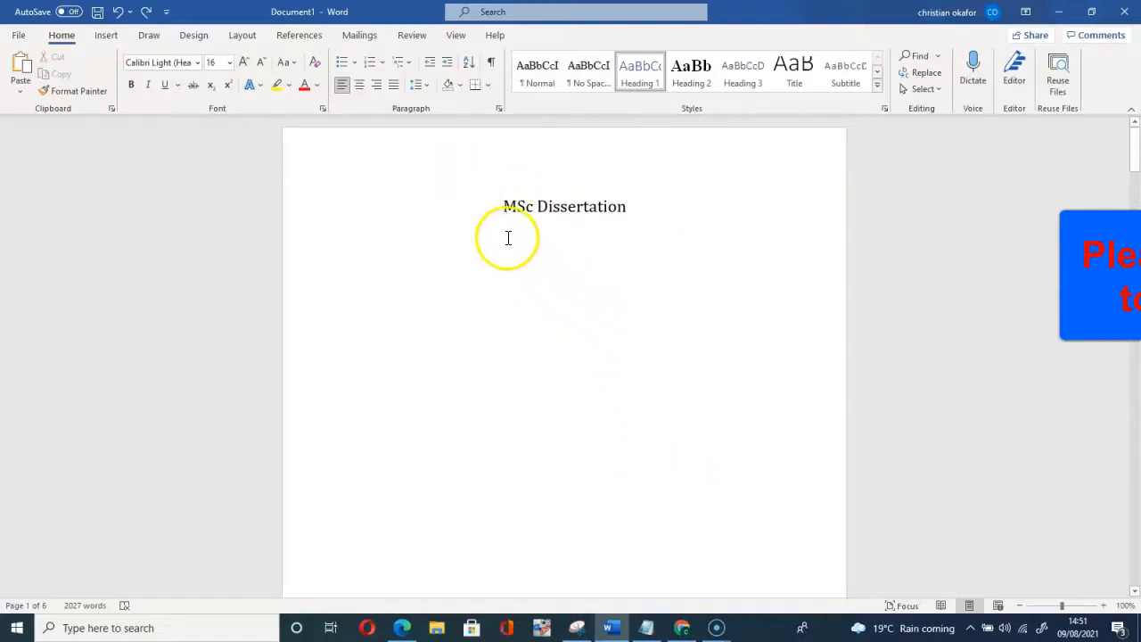
scroll(542, 239, "down", 10)
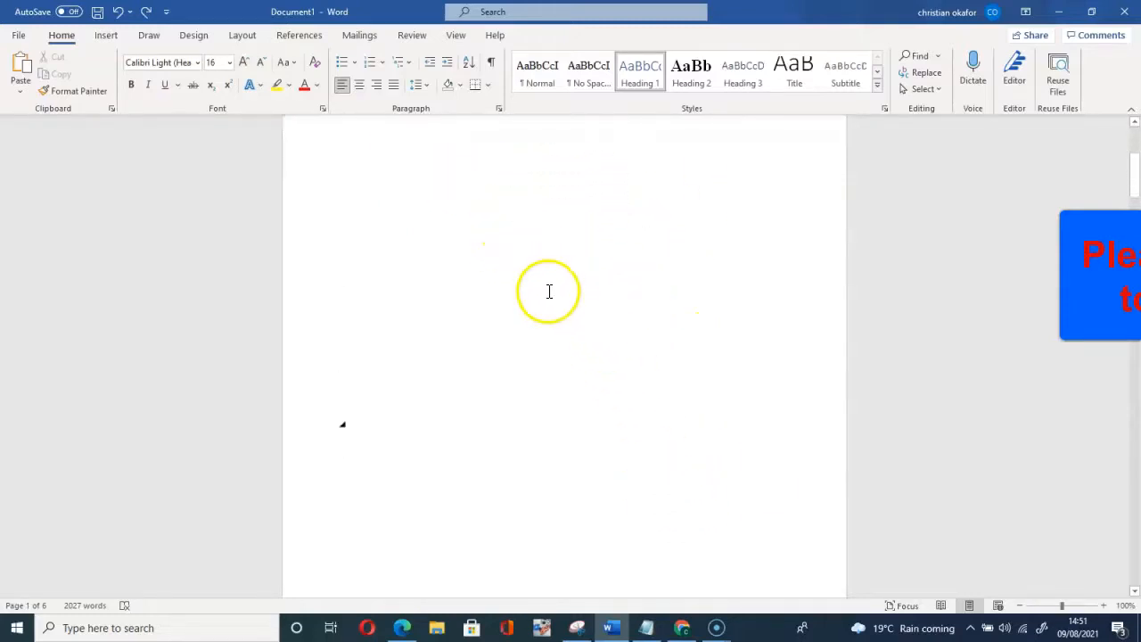
scroll(422, 479, "down", 3)
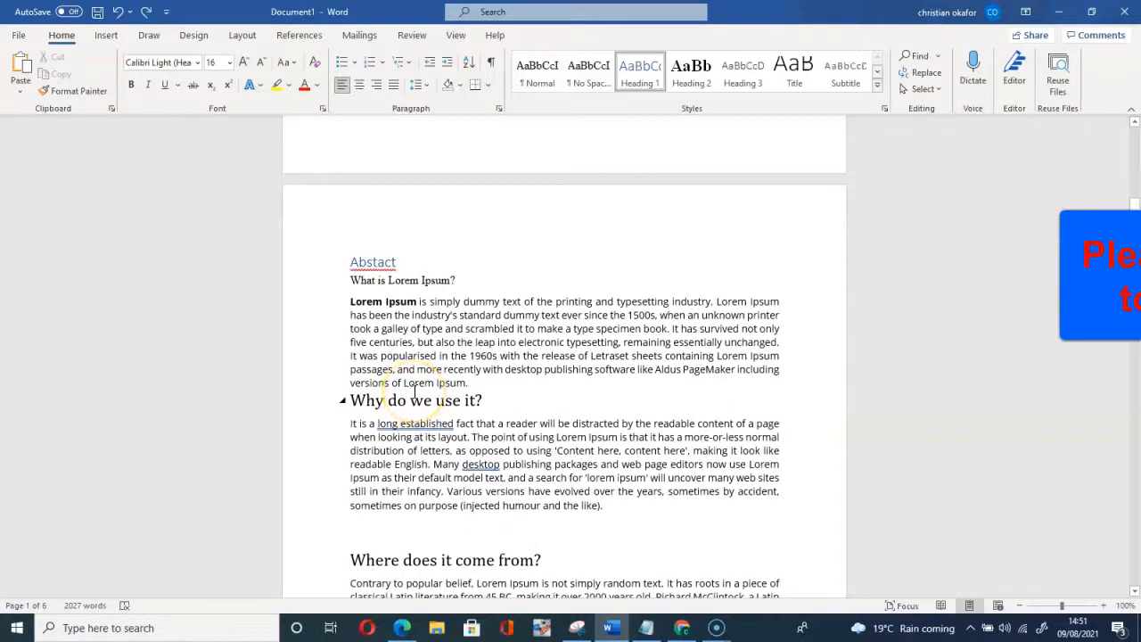
scroll(415, 392, "down", 14)
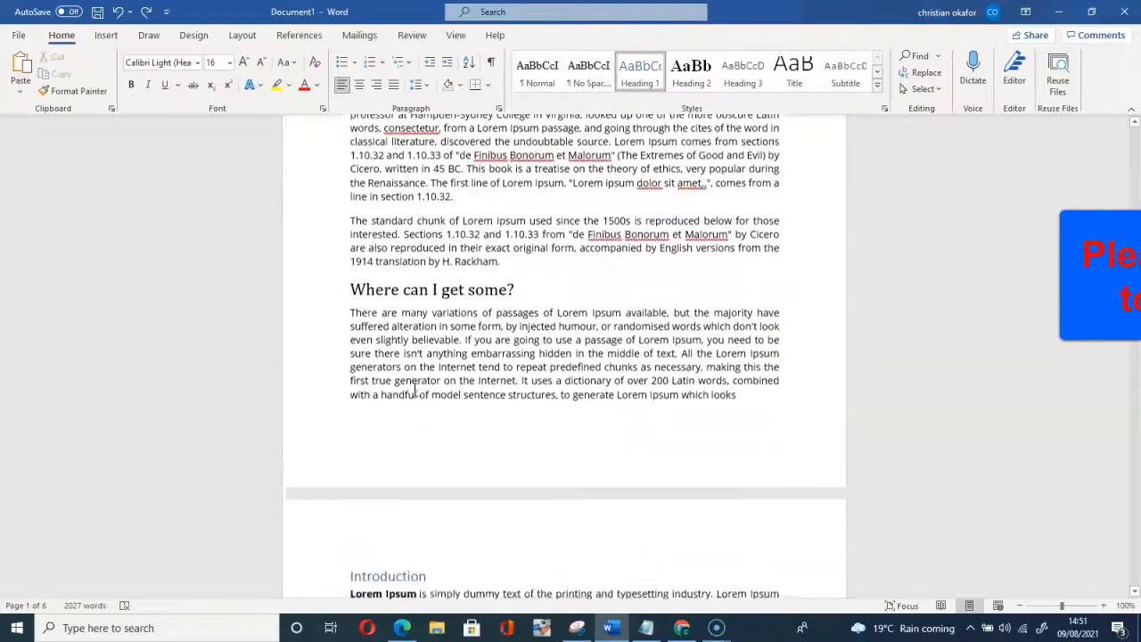
scroll(396, 407, "down", 3)
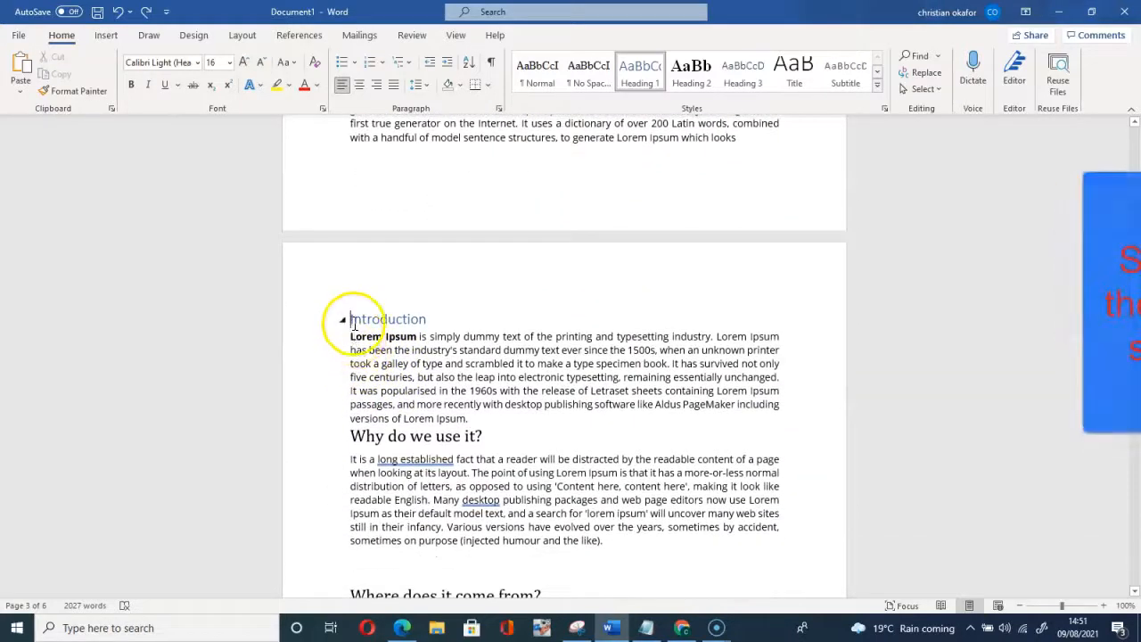
left_click_drag(351, 319, 426, 316)
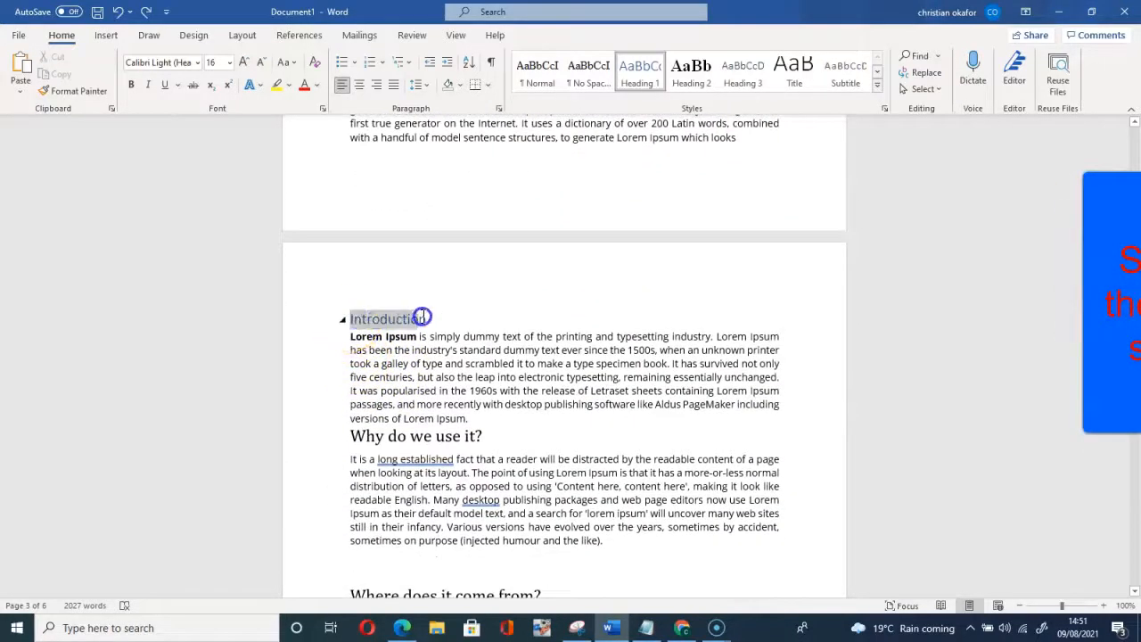
scroll(574, 373, "up", 5)
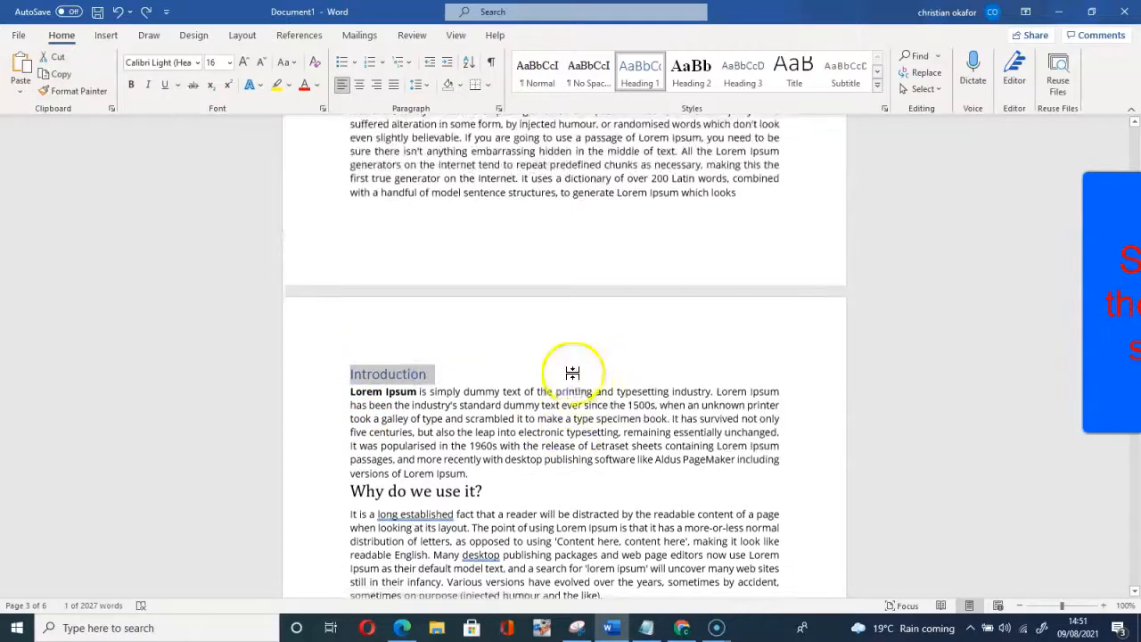
scroll(575, 373, "up", 18)
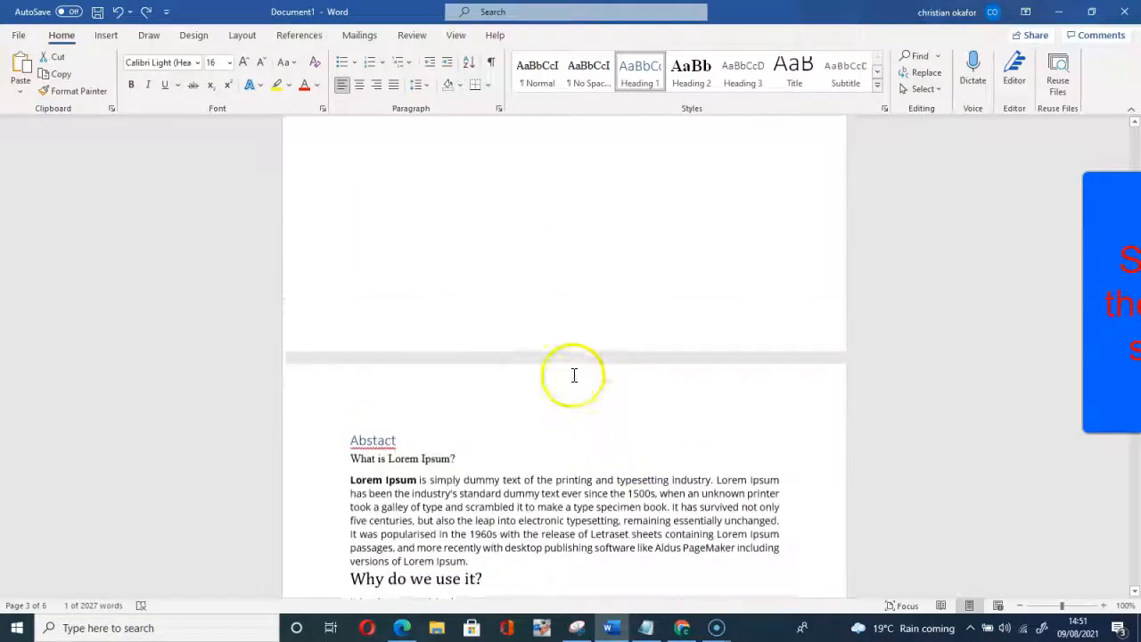
left_click(469, 321)
scroll(594, 317, "down", 9)
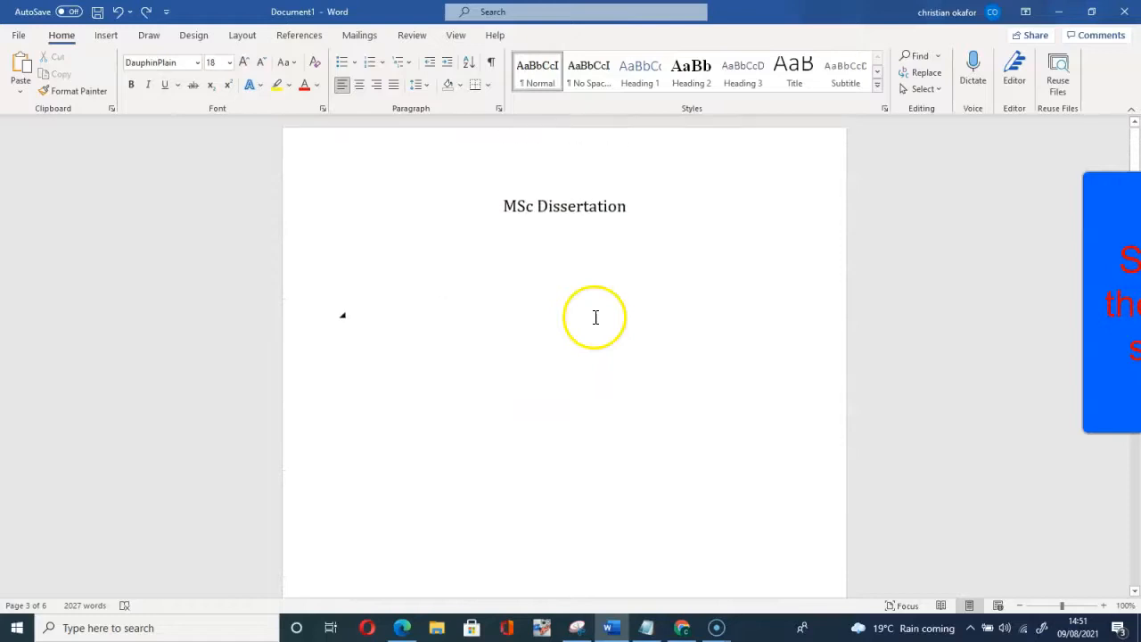
scroll(596, 319, "down", 3)
scroll(596, 319, "up", 4)
scroll(571, 310, "down", 1)
scroll(571, 310, "down", 12)
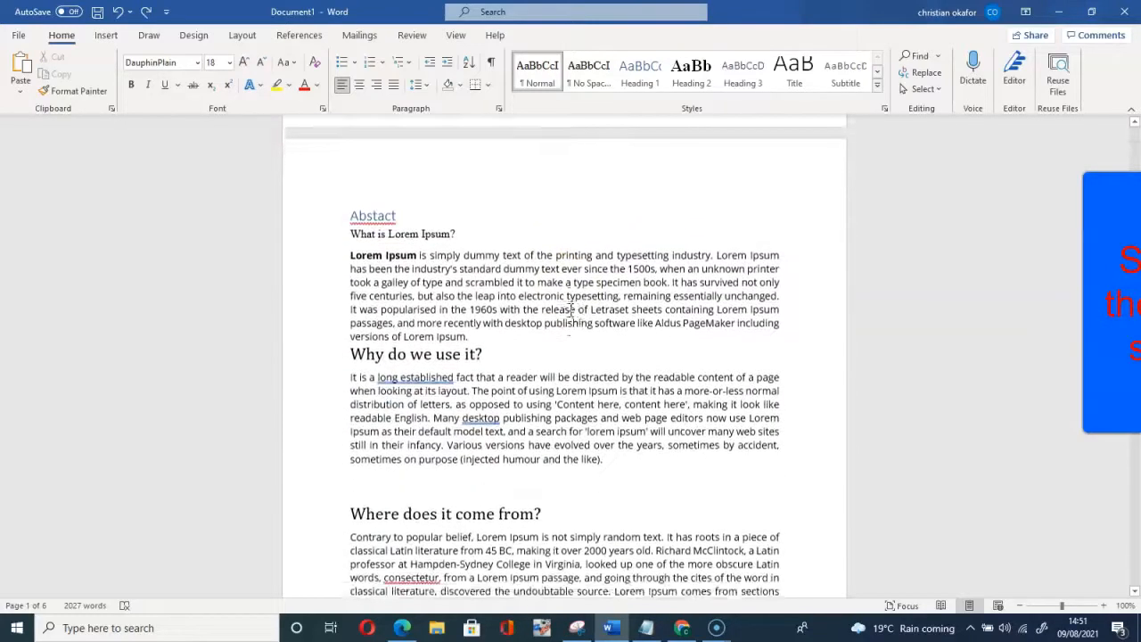
scroll(571, 310, "down", 14)
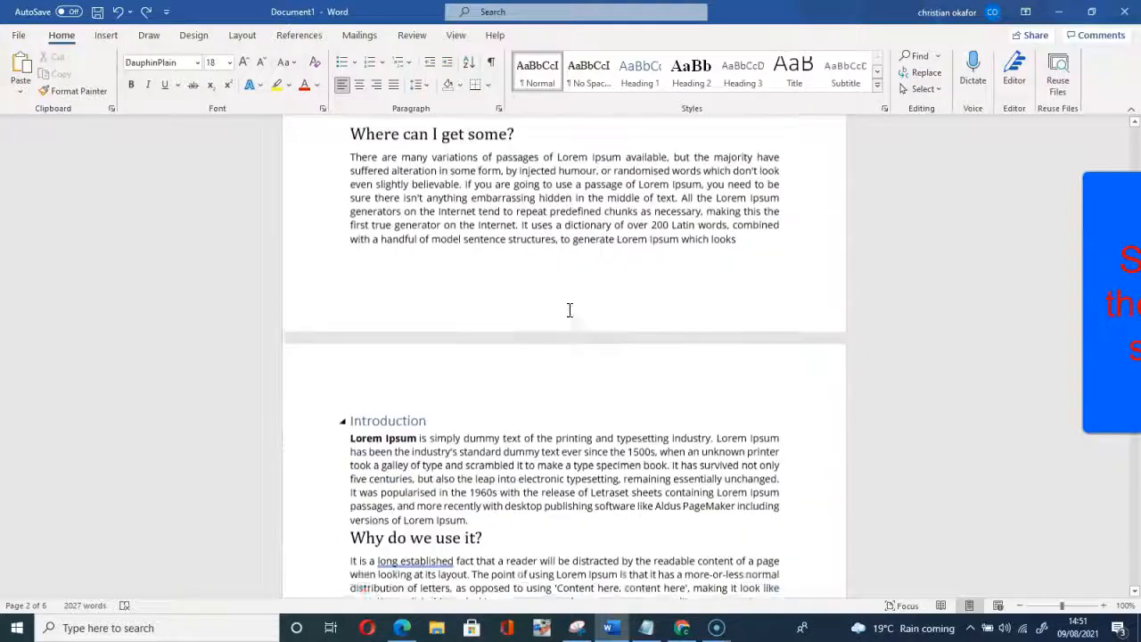
scroll(571, 312, "down", 4)
scroll(570, 310, "up", 3)
scroll(569, 311, "up", 4)
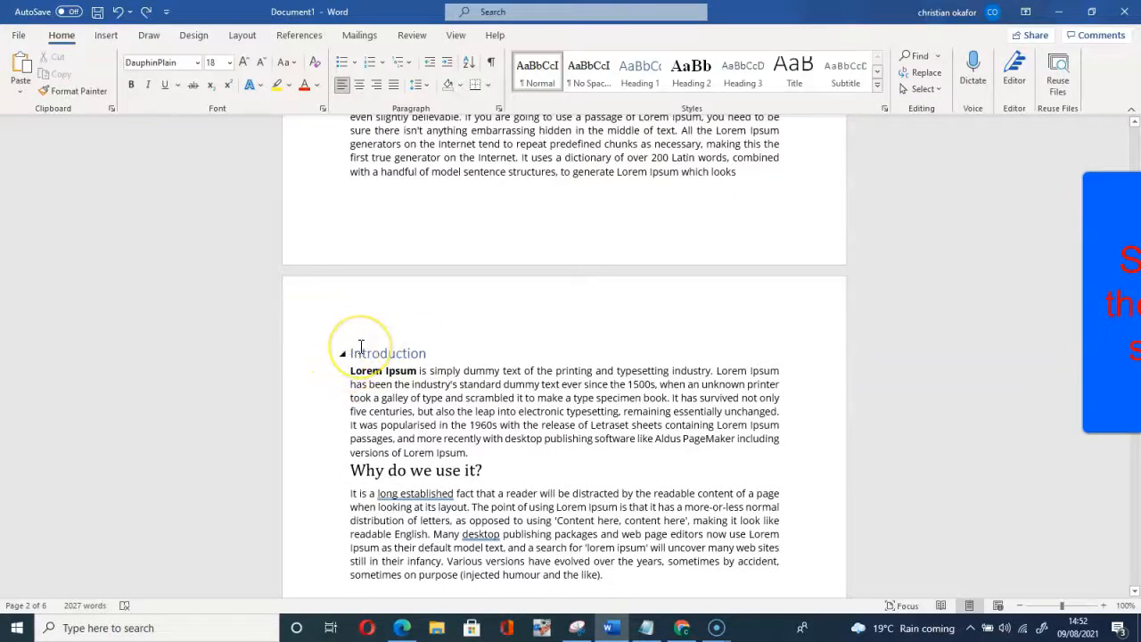
left_click(353, 360)
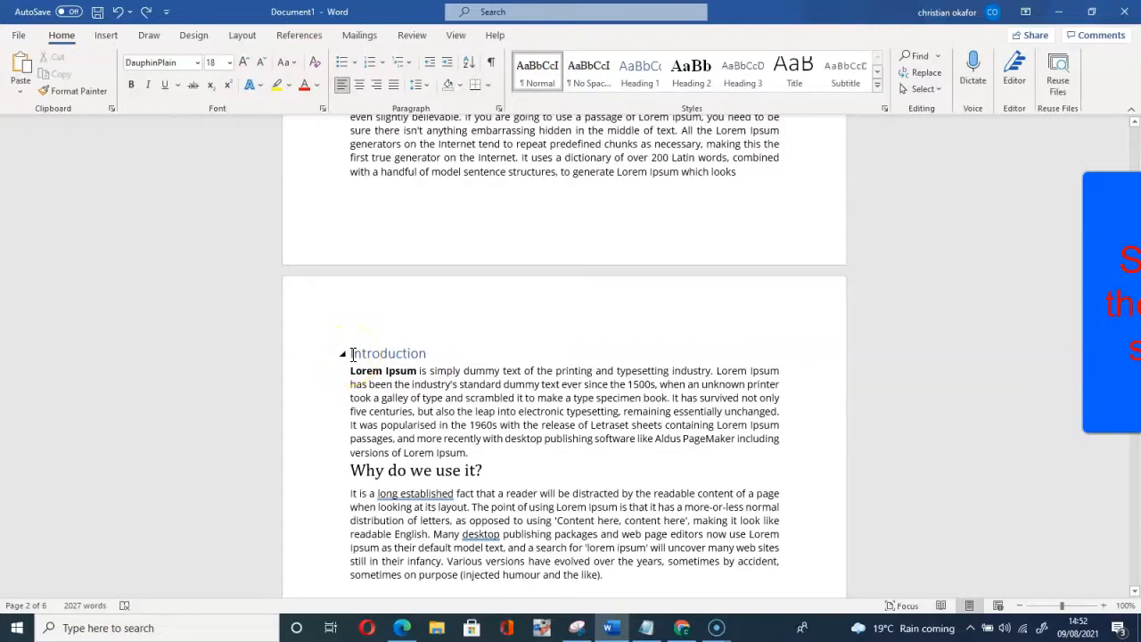
left_click(352, 355)
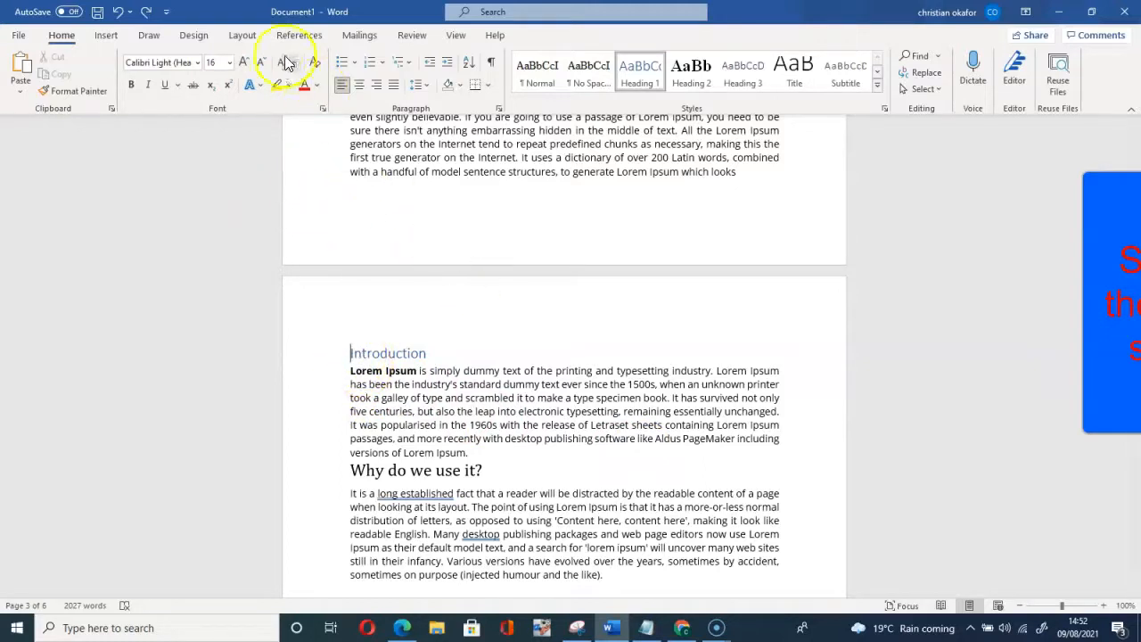
Step: Insert a Next Page section break before Introduction, pushing it to page 3
left_click(241, 37)
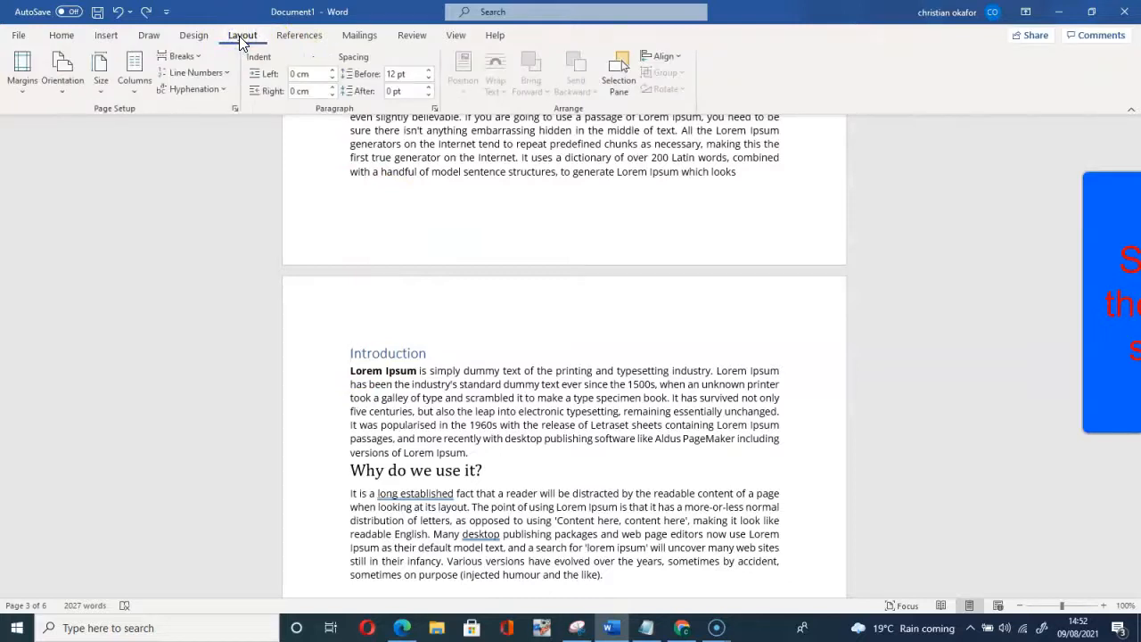
left_click(181, 57)
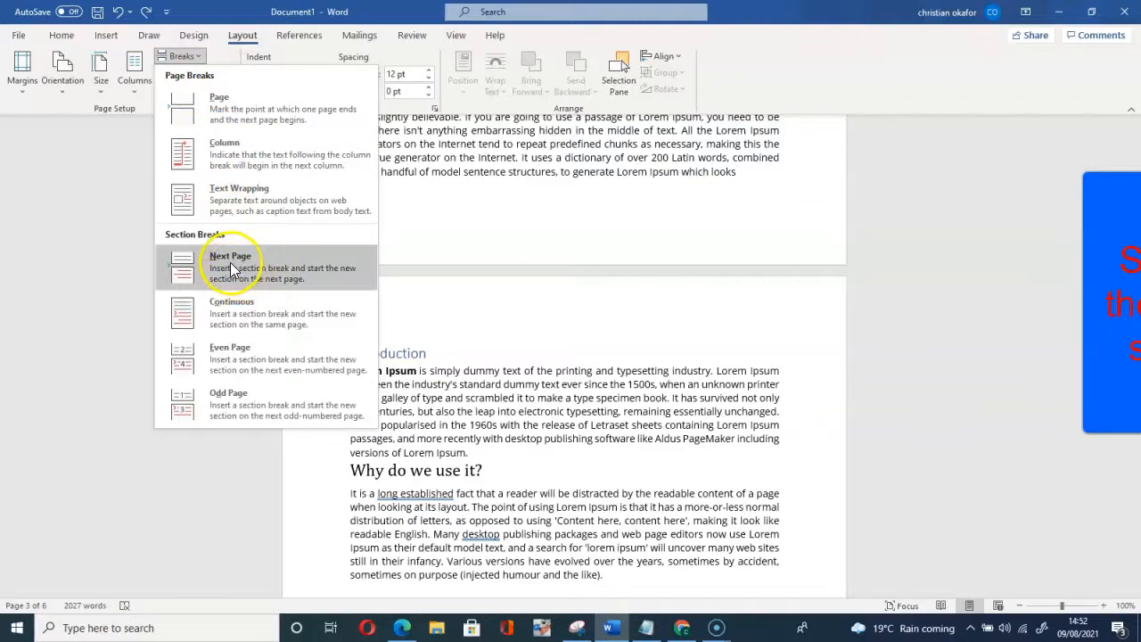
left_click(239, 271)
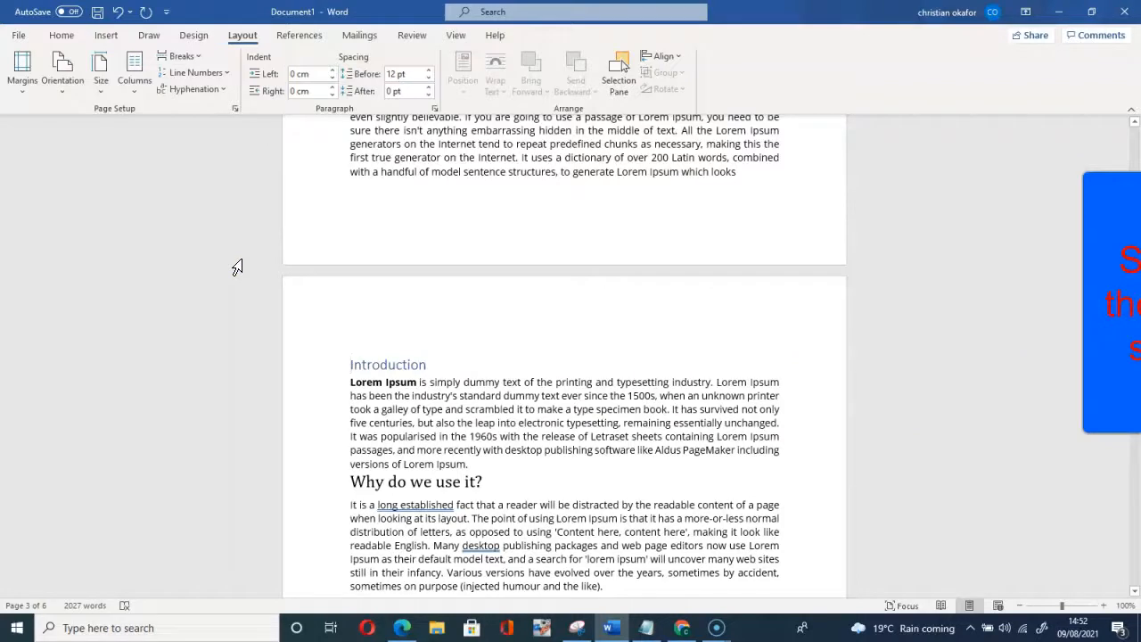
left_click(105, 40)
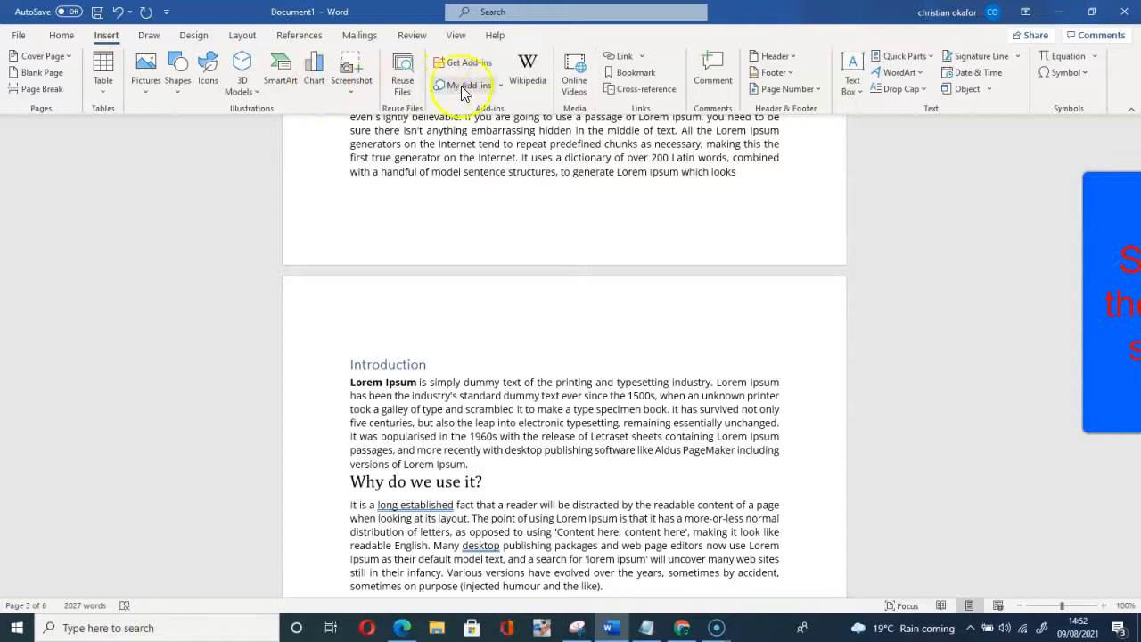
Step: Show the Top of Page gallery with the Plain Number 1–3 and Accent Bar styles
left_click(786, 90)
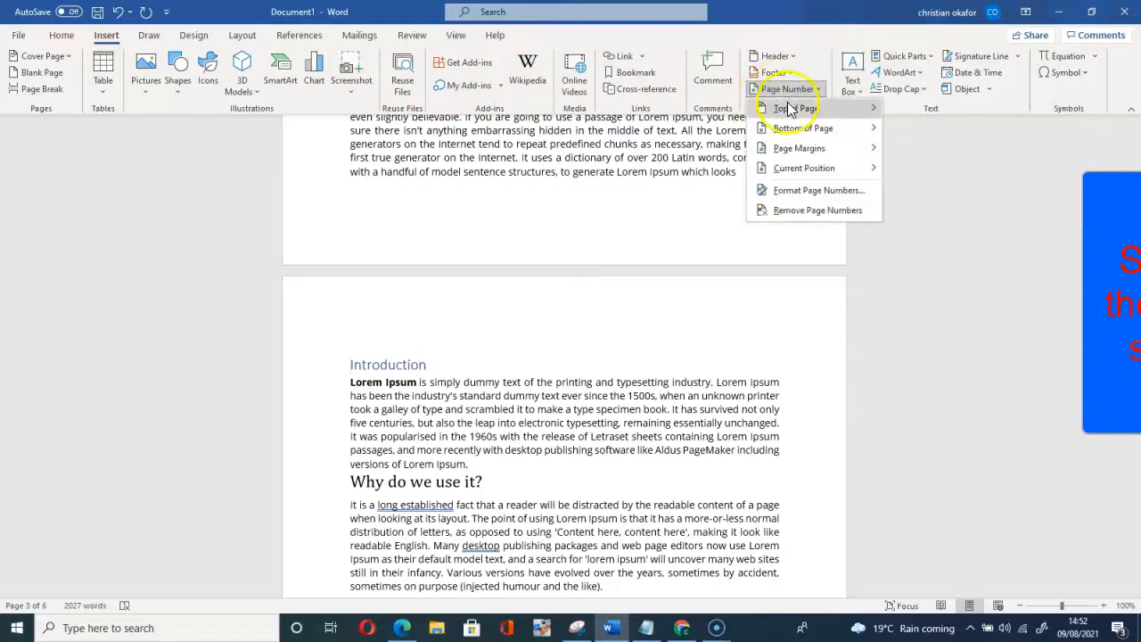
mouse_move(788, 112)
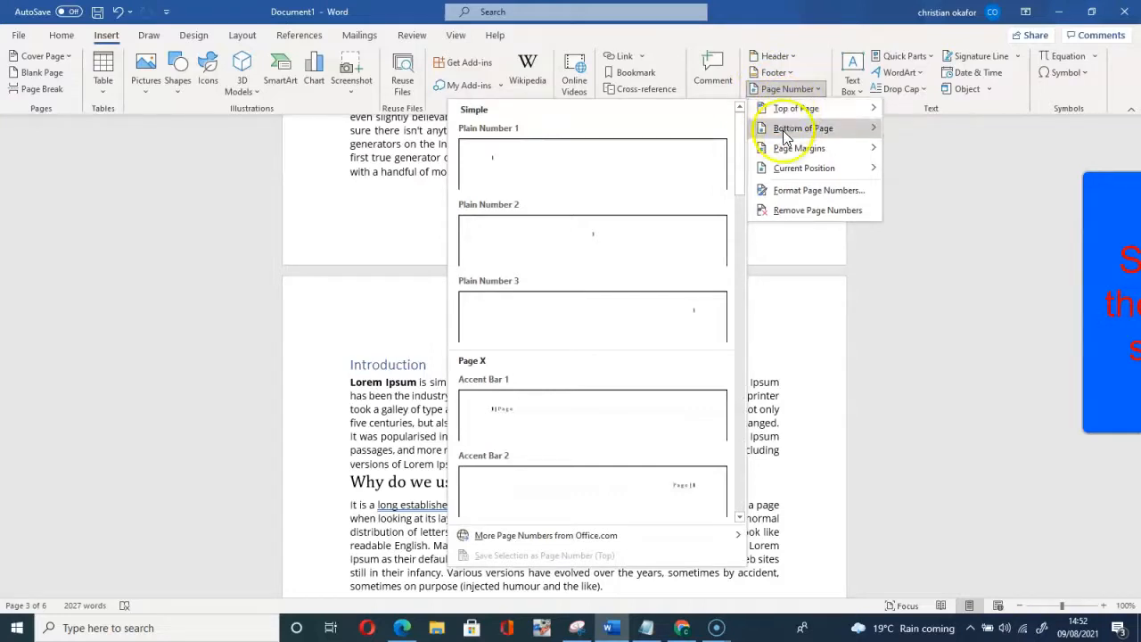
left_click(787, 117)
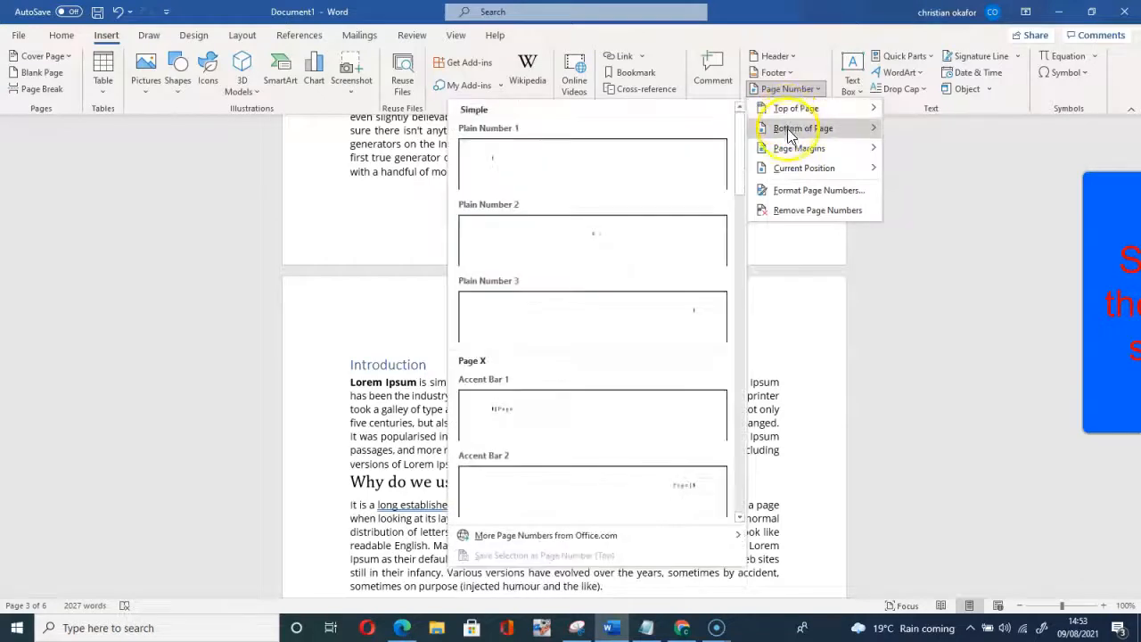
mouse_move(788, 134)
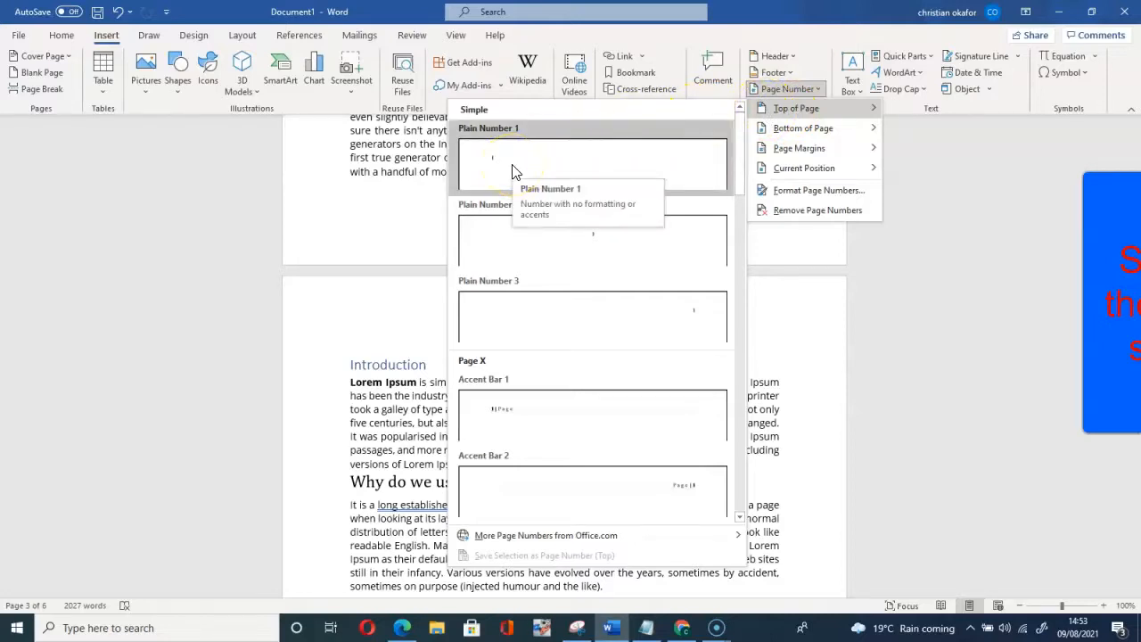
left_click(598, 244)
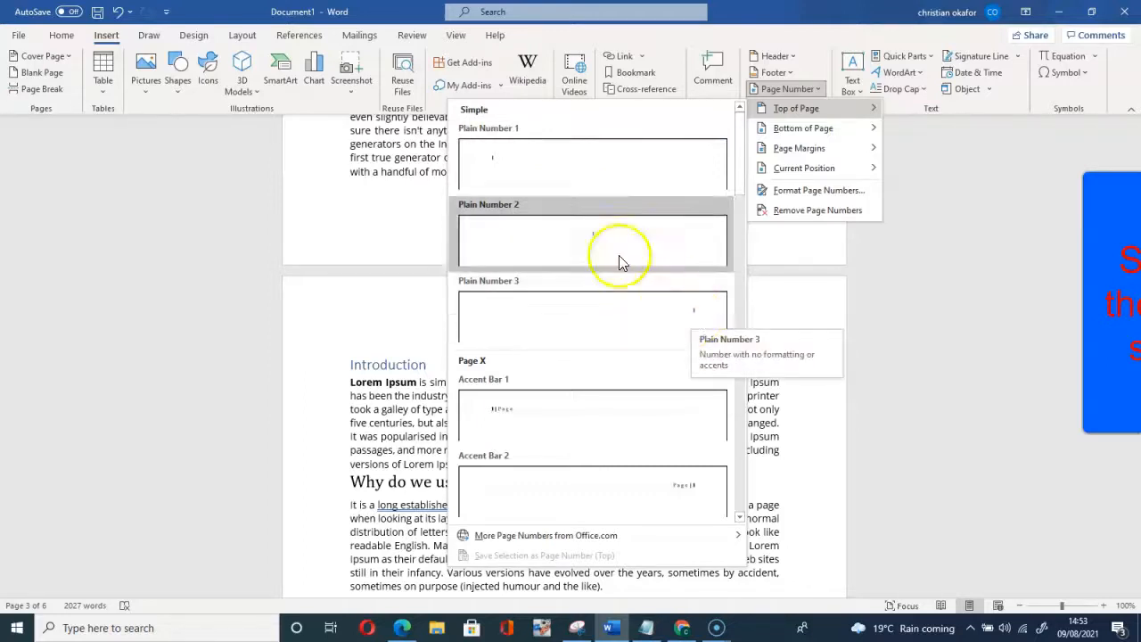
Step: Insert Plain Number 1 at the top of every page and select the Section 2 header number
left_click(513, 169)
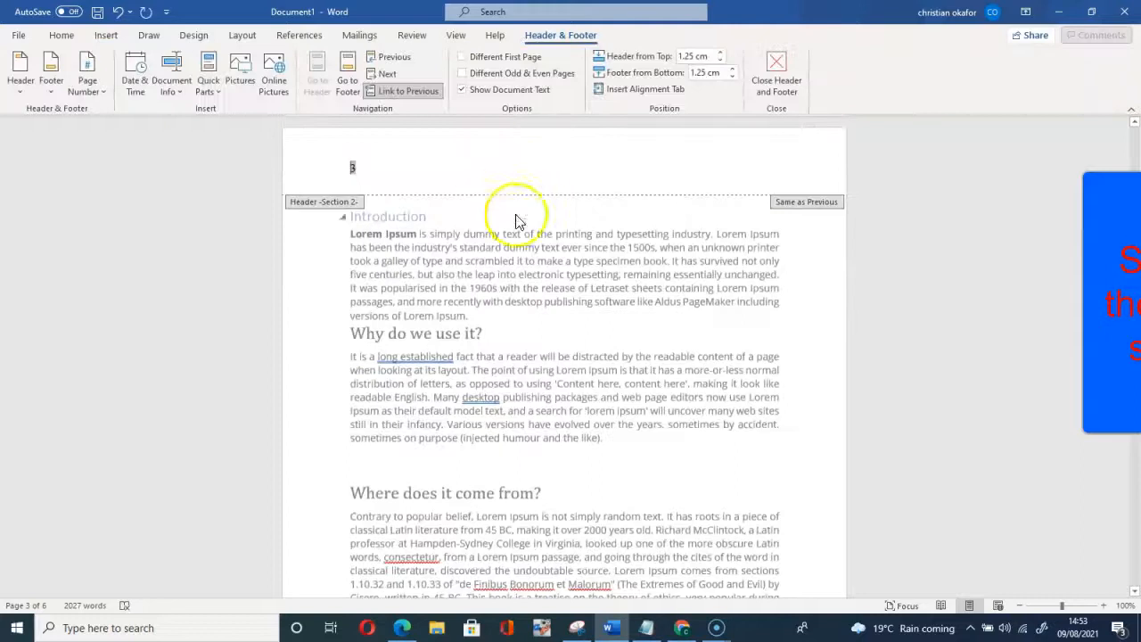
scroll(651, 417, "up", 2)
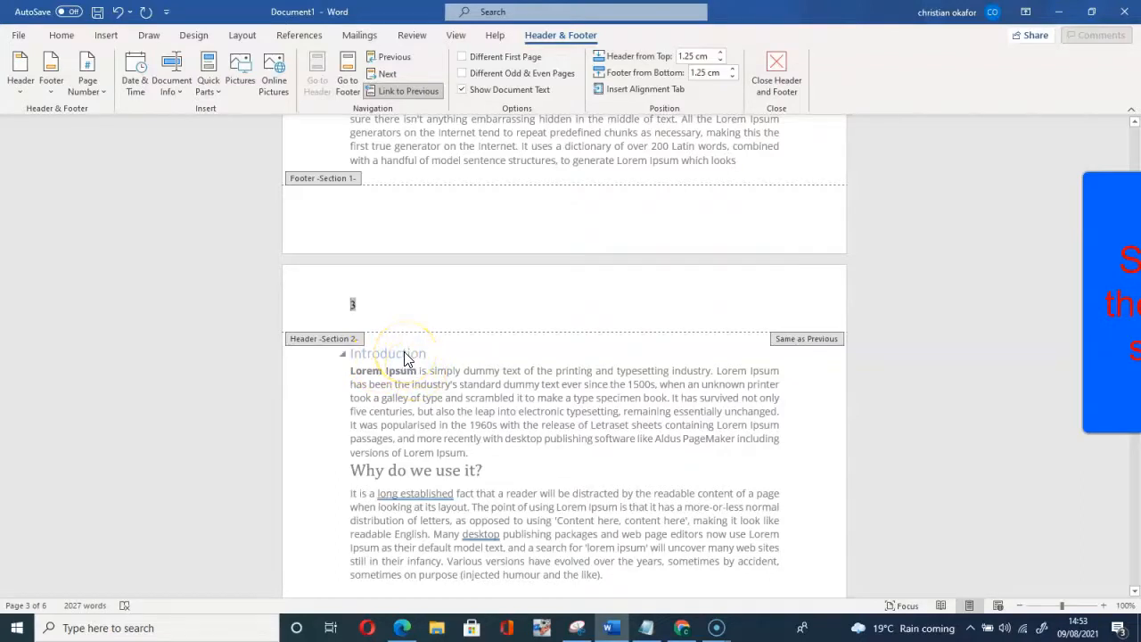
scroll(403, 351, "up", 7)
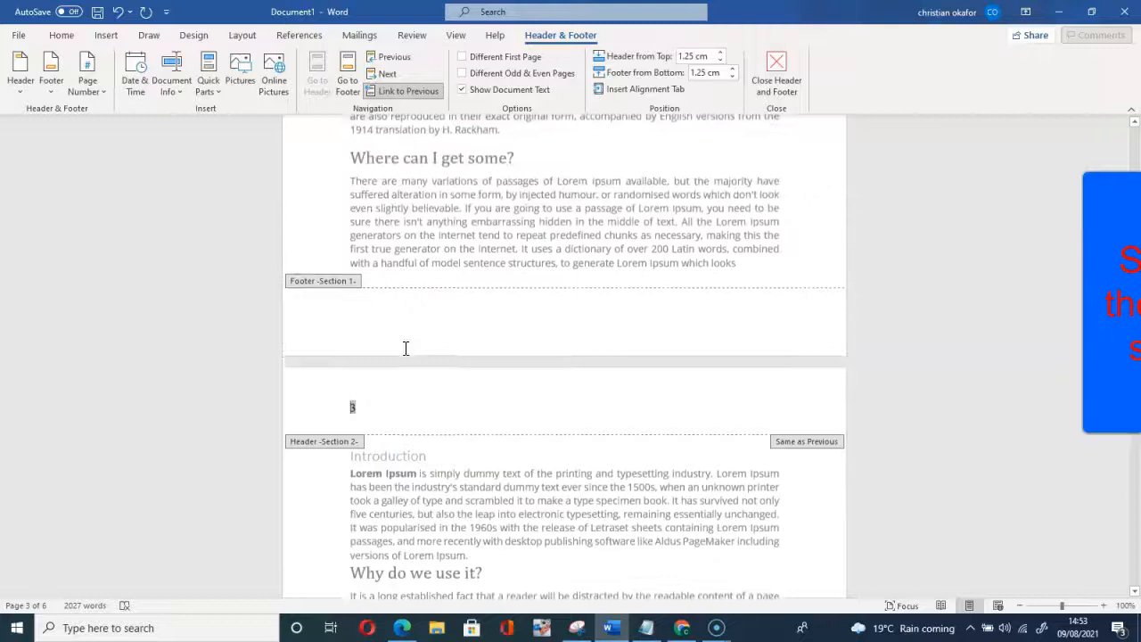
scroll(401, 342, "up", 9)
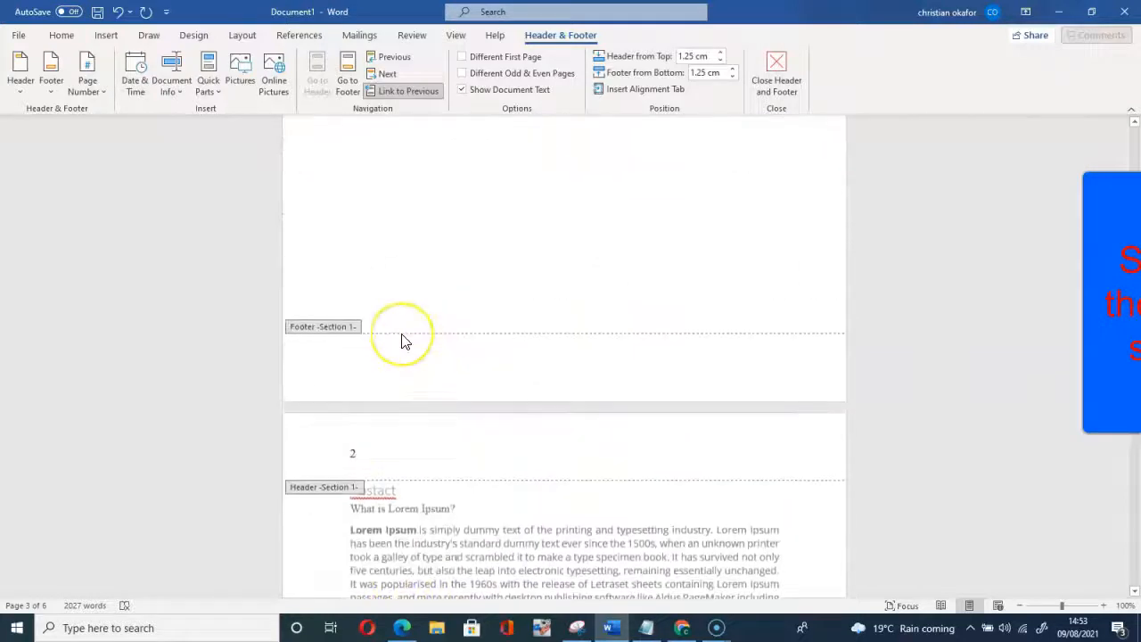
scroll(401, 342, "up", 4)
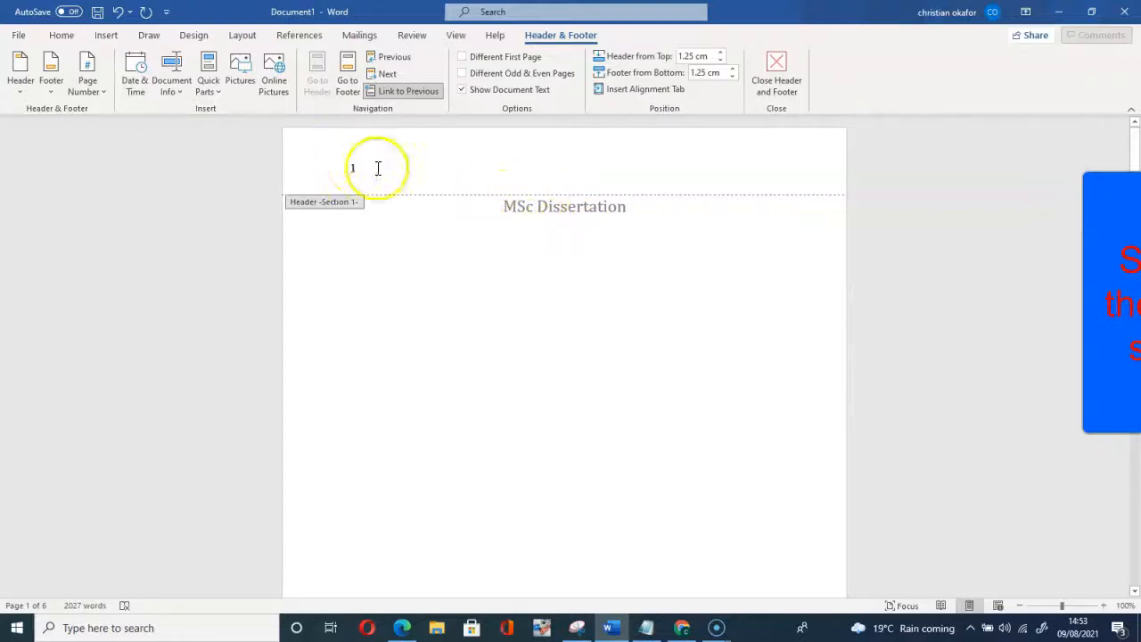
scroll(426, 298, "down", 5)
scroll(428, 308, "down", 8)
scroll(378, 370, "down", 10)
left_click(375, 395)
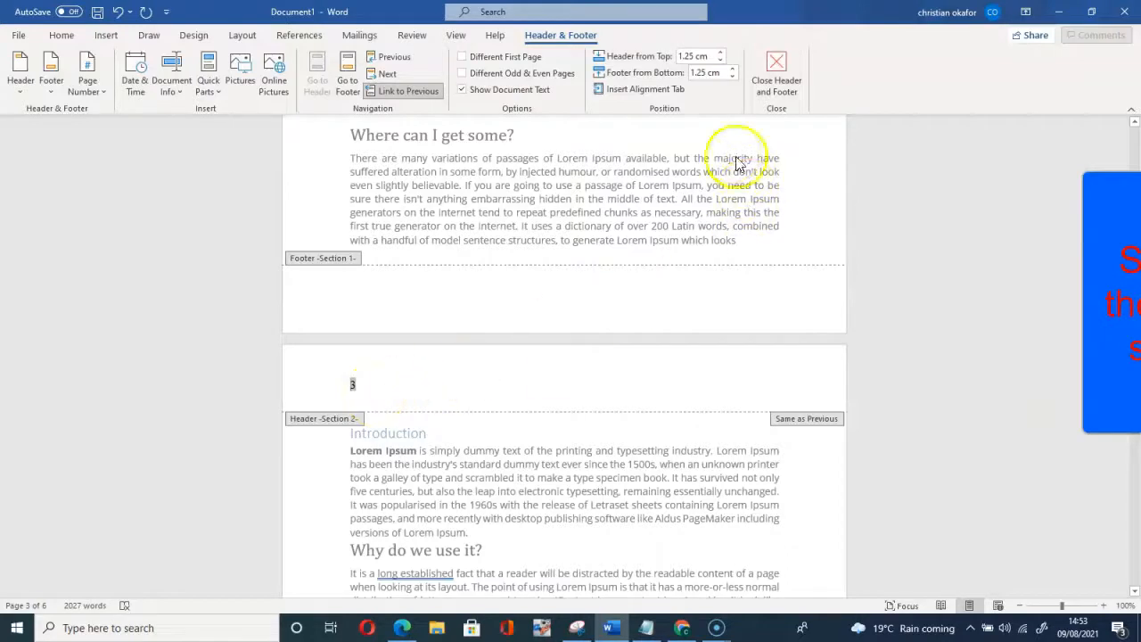
Step: Format Section 2's page numbers to start at 1 instead of continuing at 3
left_click(86, 92)
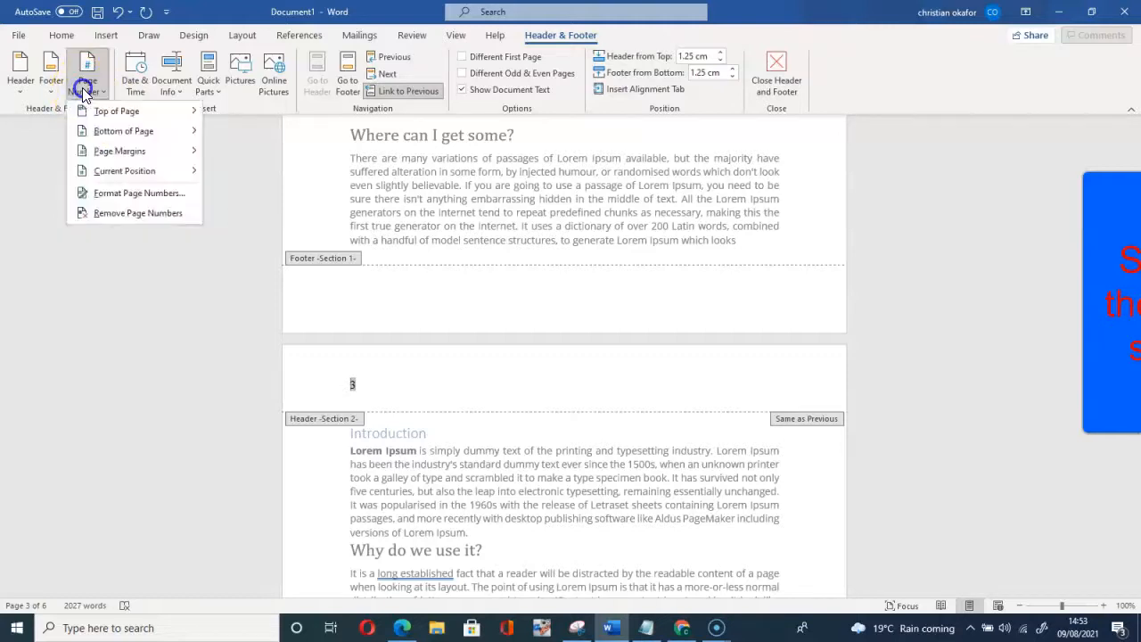
left_click(125, 196)
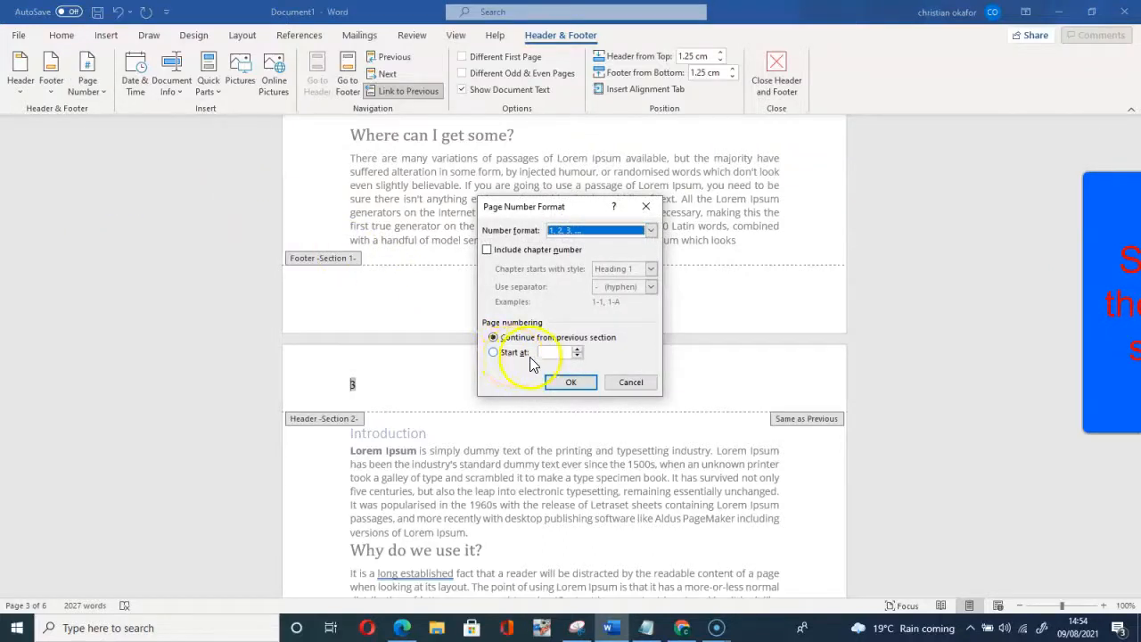
left_click(493, 353)
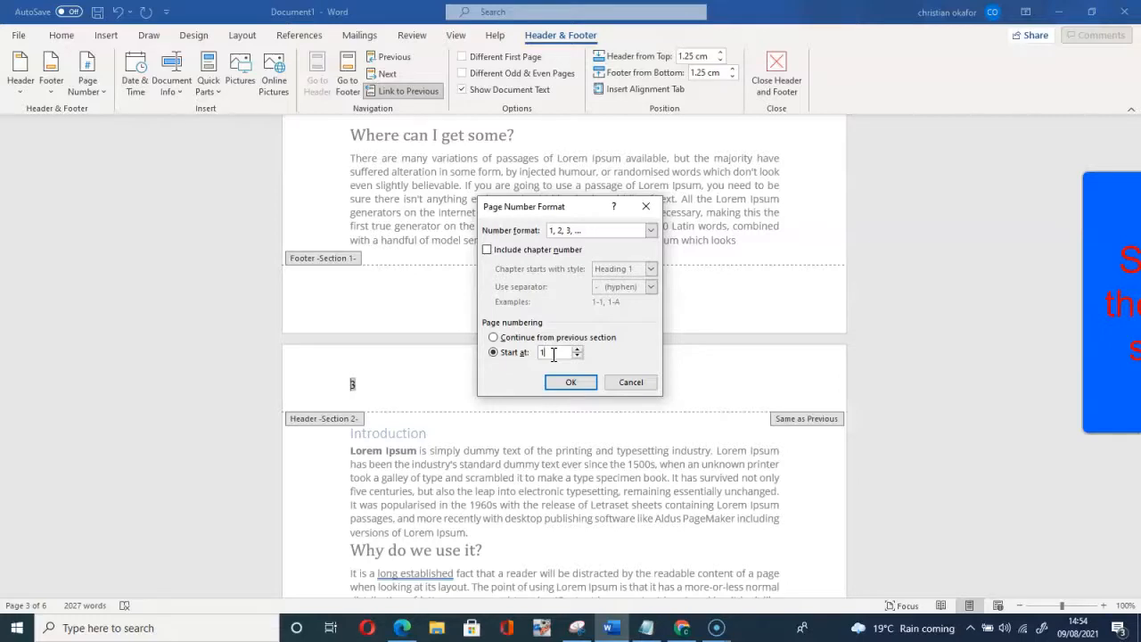
left_click(538, 353)
left_click(572, 384)
scroll(365, 258, "up", 2)
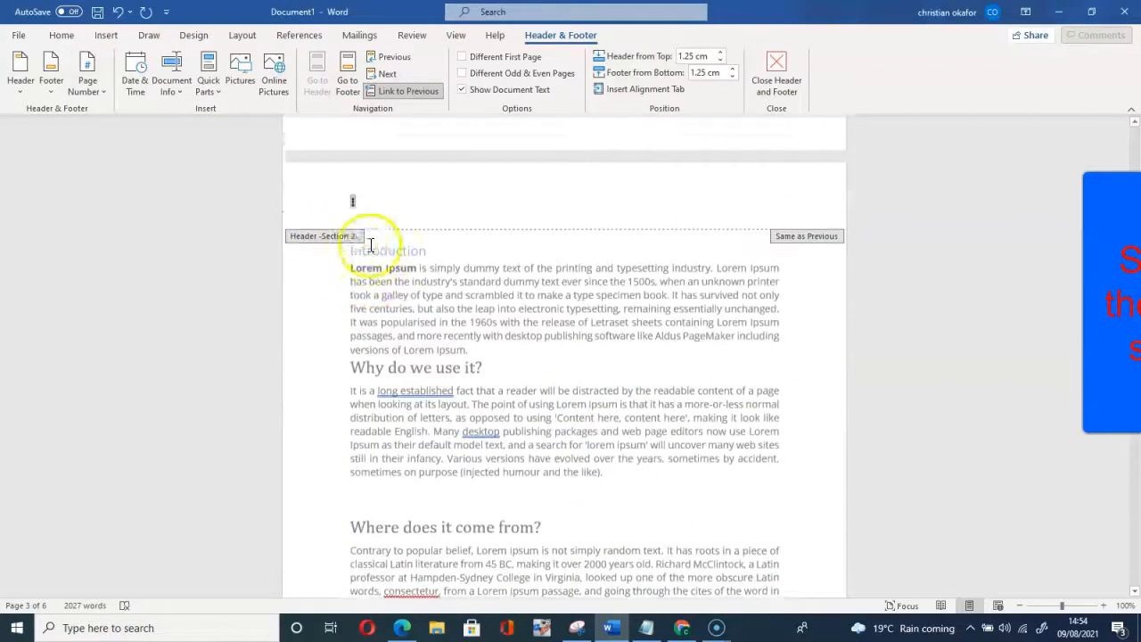
left_click(353, 239)
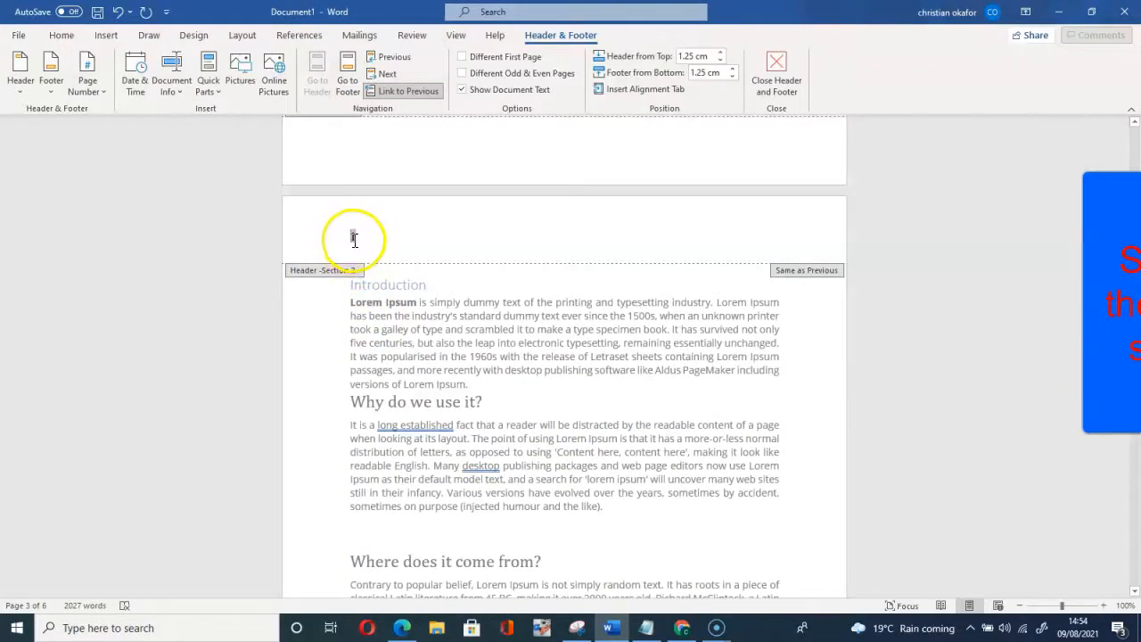
scroll(359, 247, "up", 10)
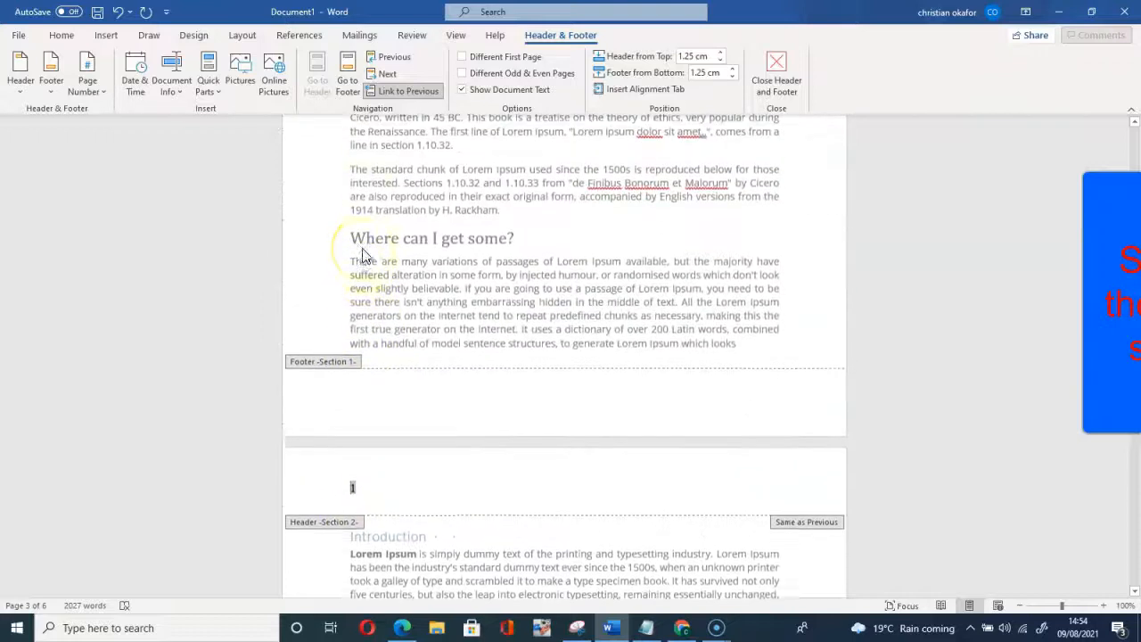
scroll(362, 257, "up", 11)
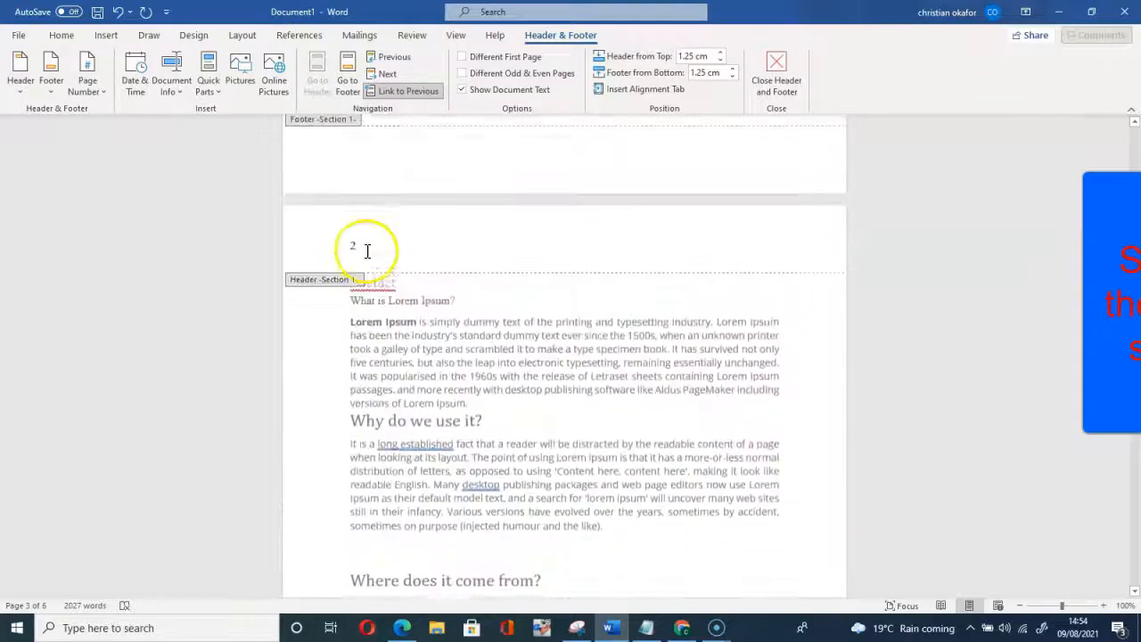
scroll(355, 259, "up", 18)
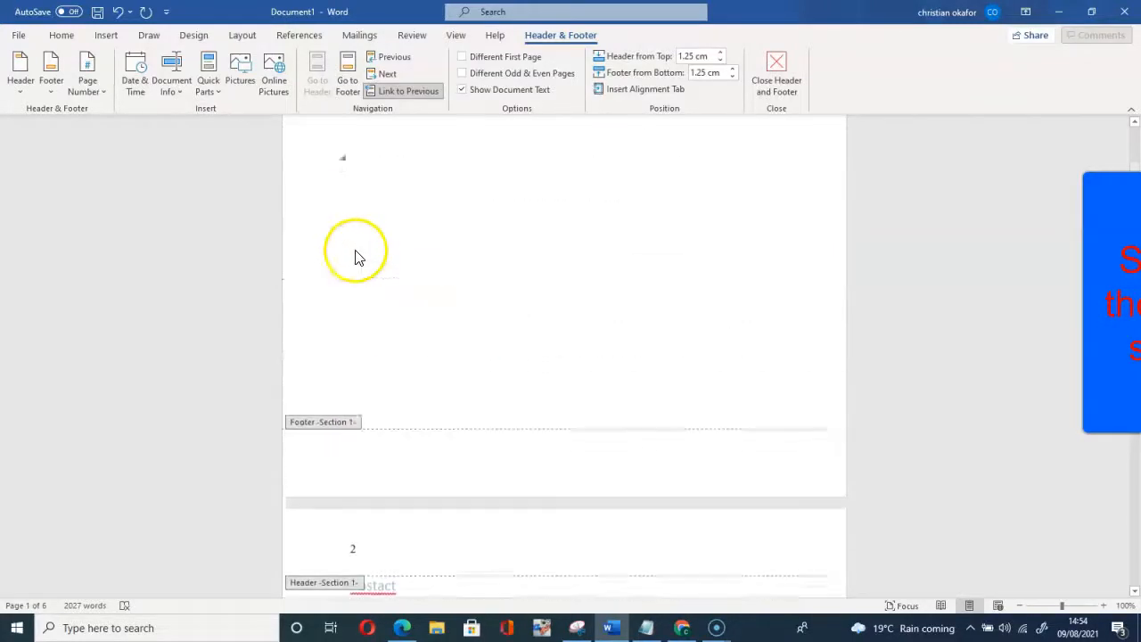
scroll(355, 256, "up", 3)
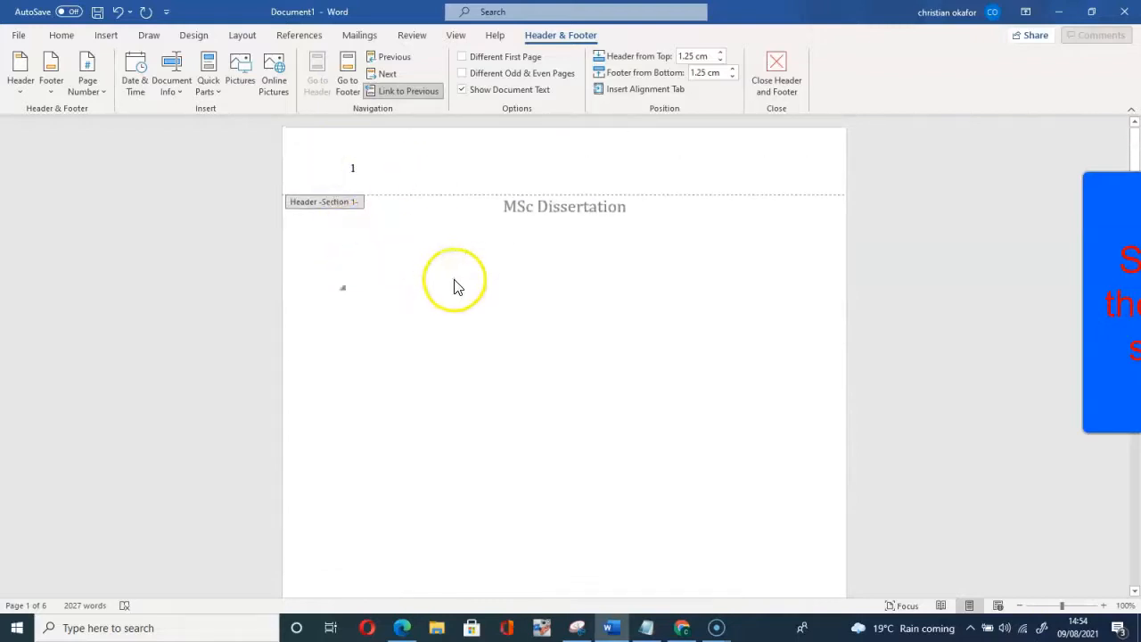
scroll(470, 332, "down", 1)
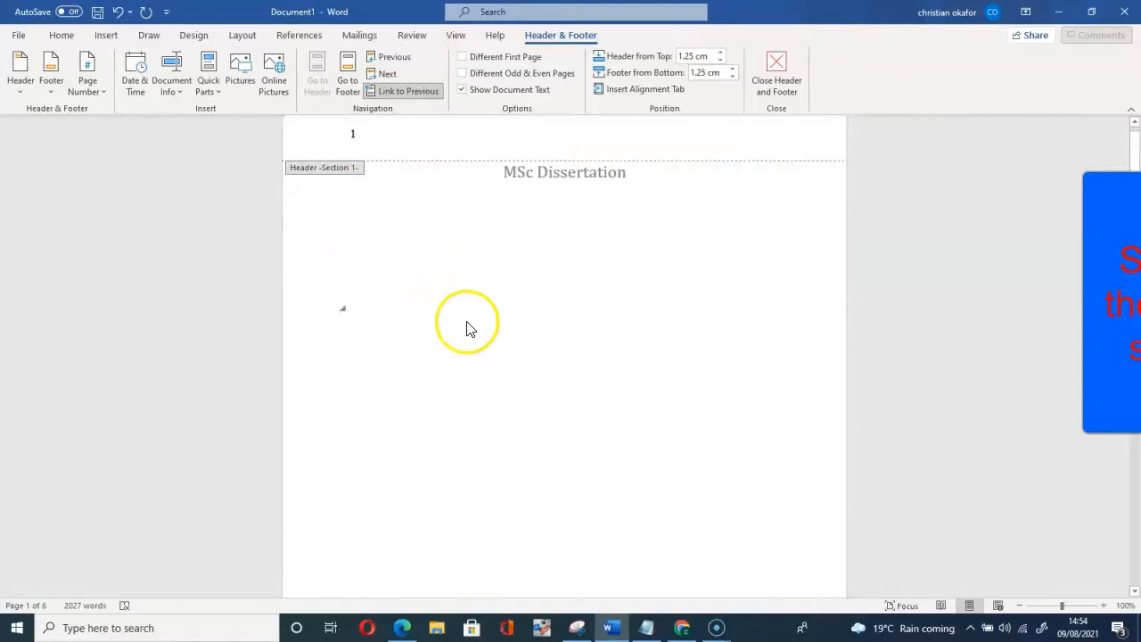
scroll(468, 326, "down", 1)
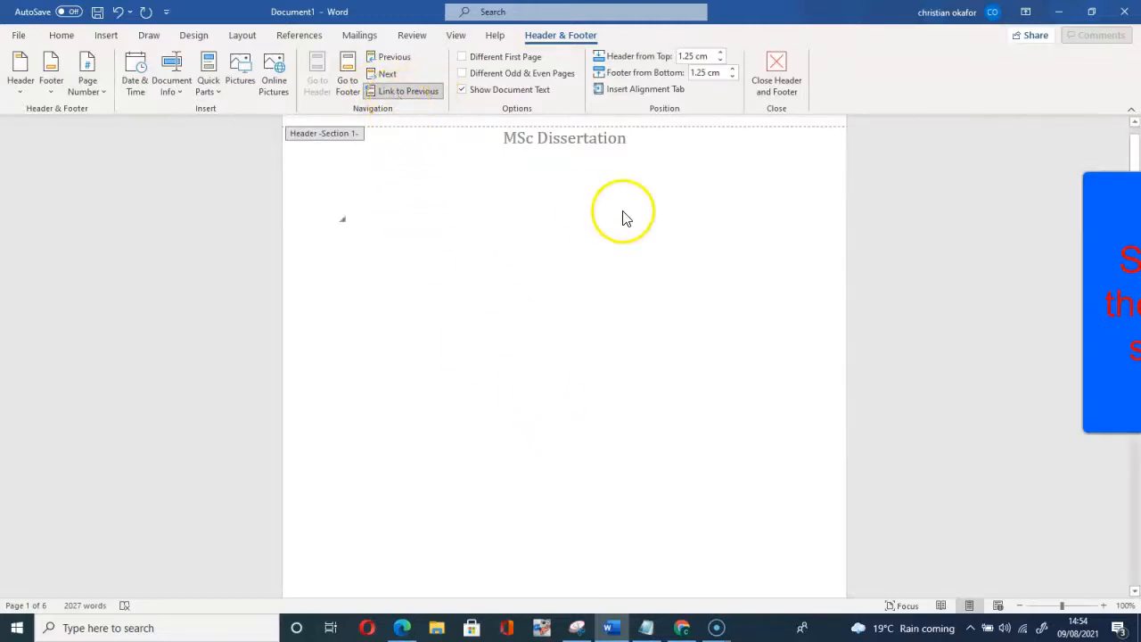
left_click(401, 91)
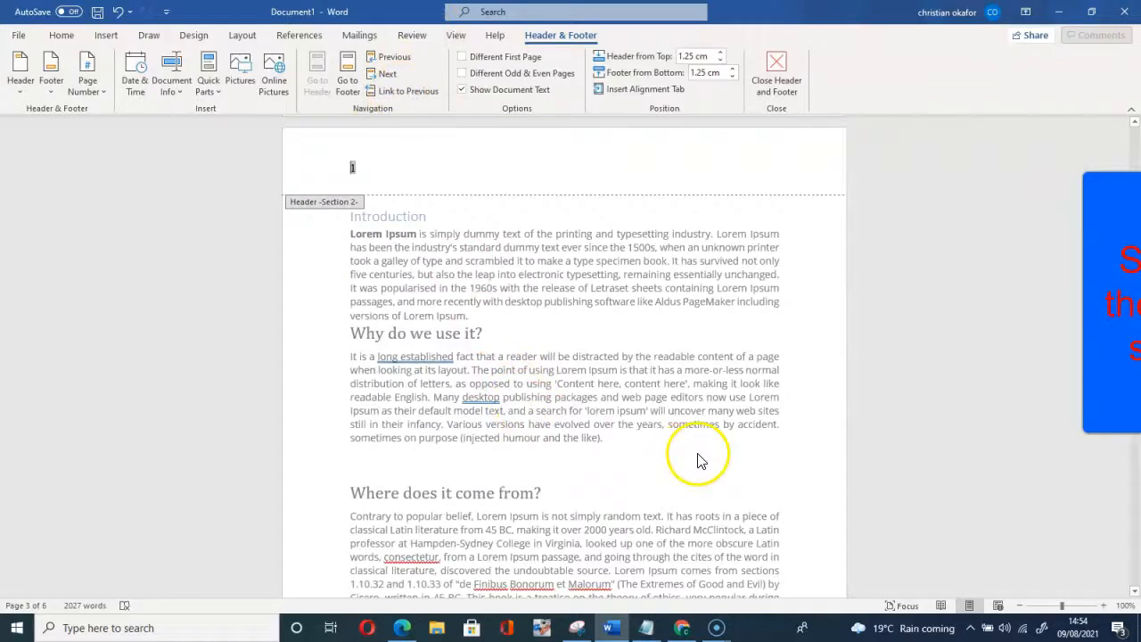
scroll(619, 403, "down", 2)
scroll(622, 400, "down", 15)
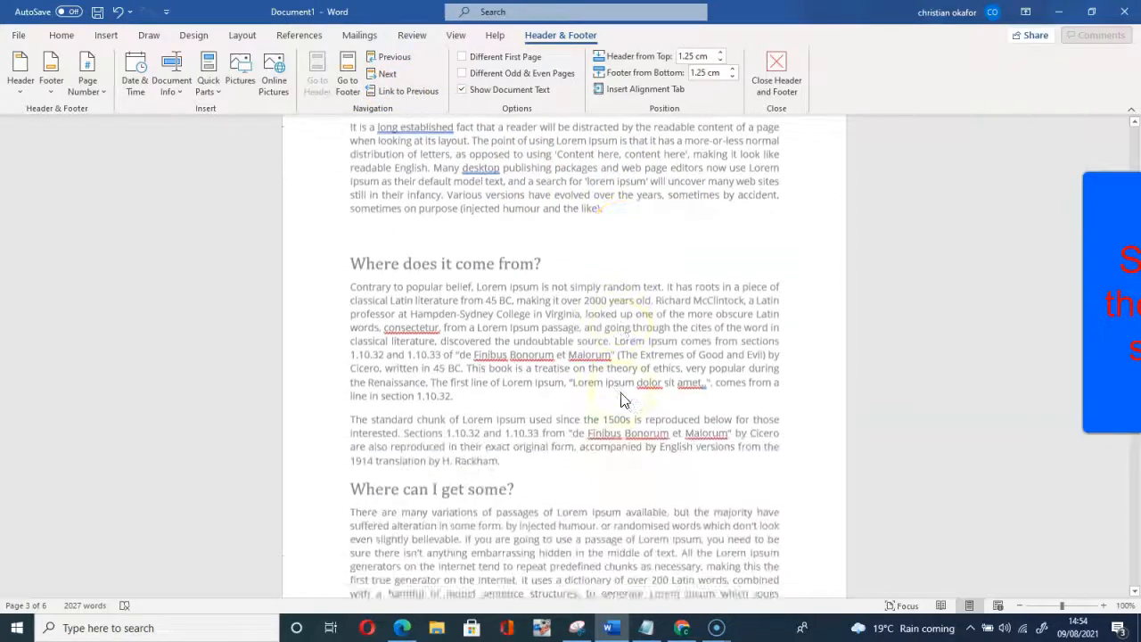
scroll(618, 399, "down", 14)
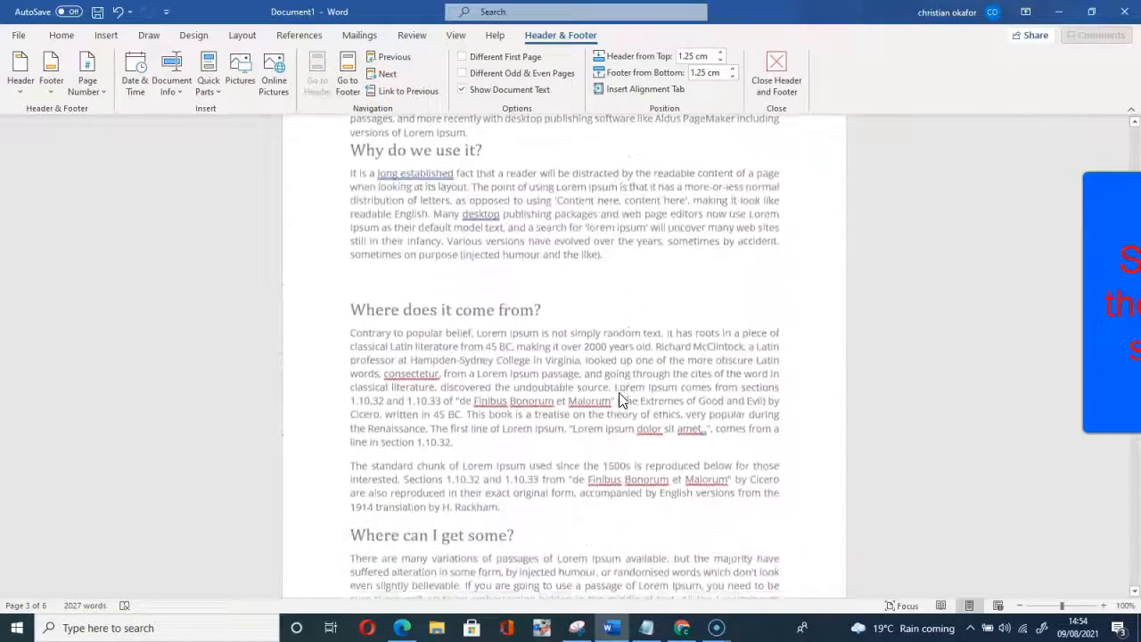
left_click(368, 450)
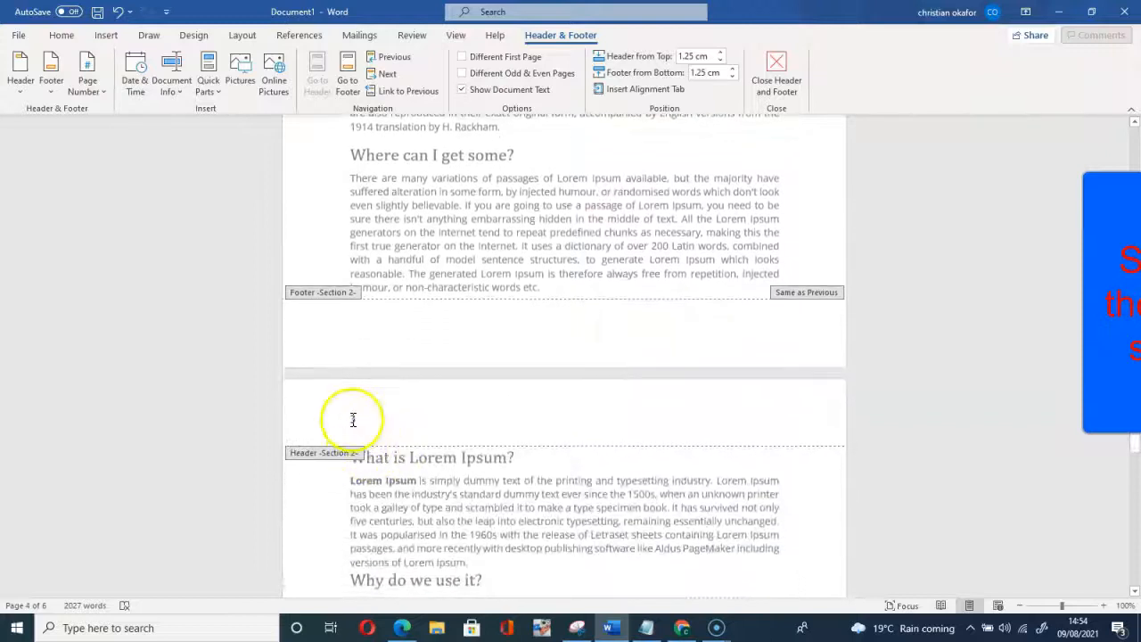
scroll(387, 433, "down", 2)
scroll(409, 402, "up", 12)
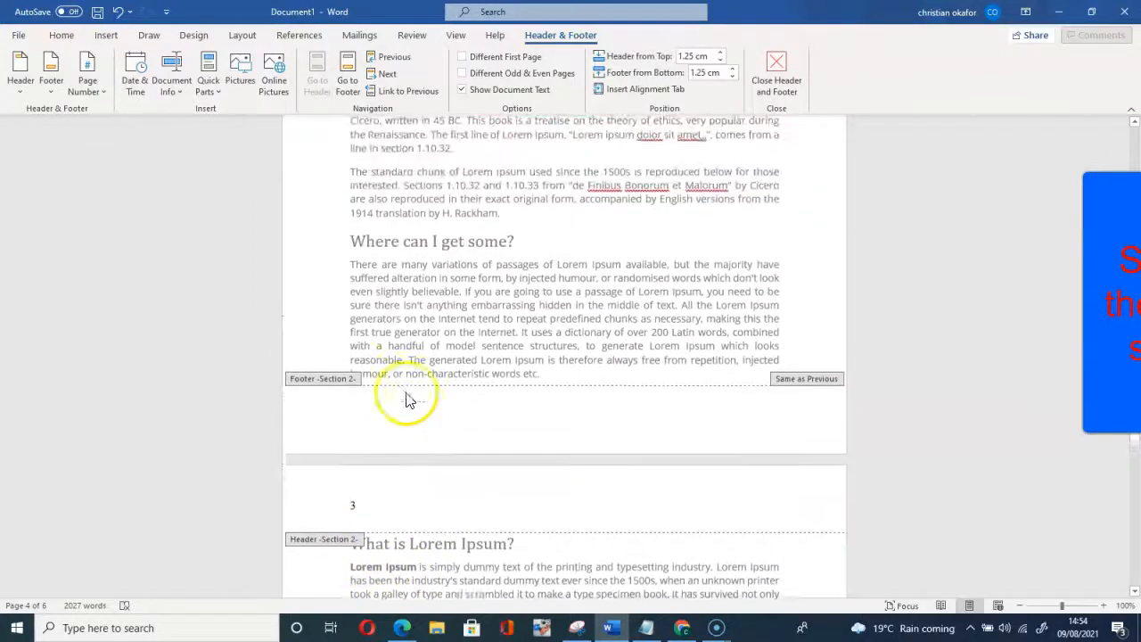
scroll(407, 389, "up", 12)
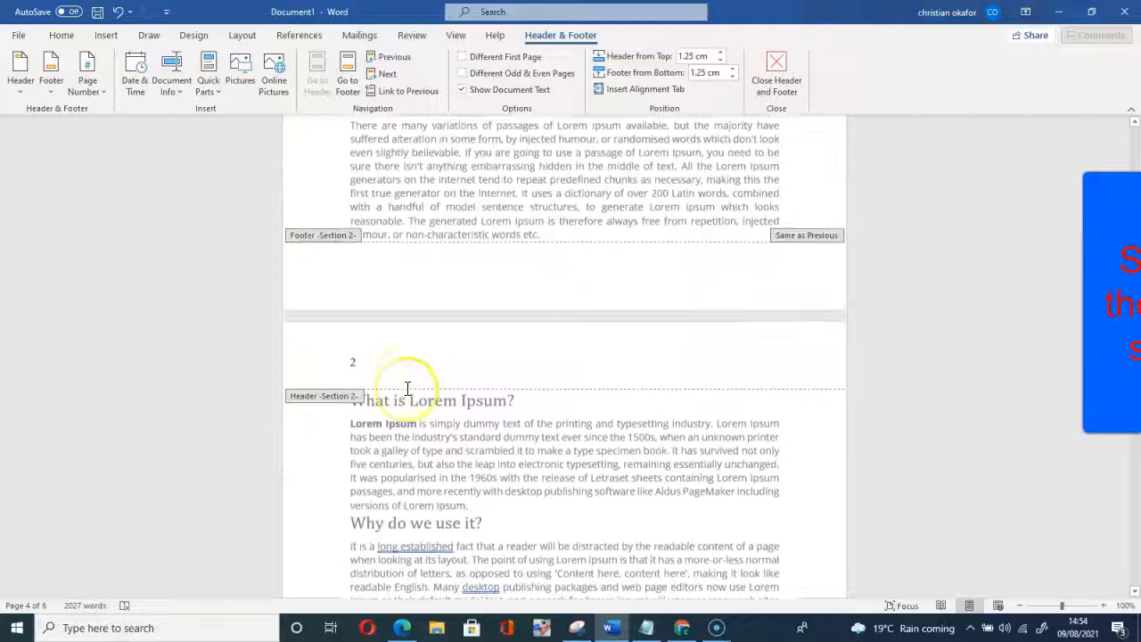
scroll(407, 385, "down", 12)
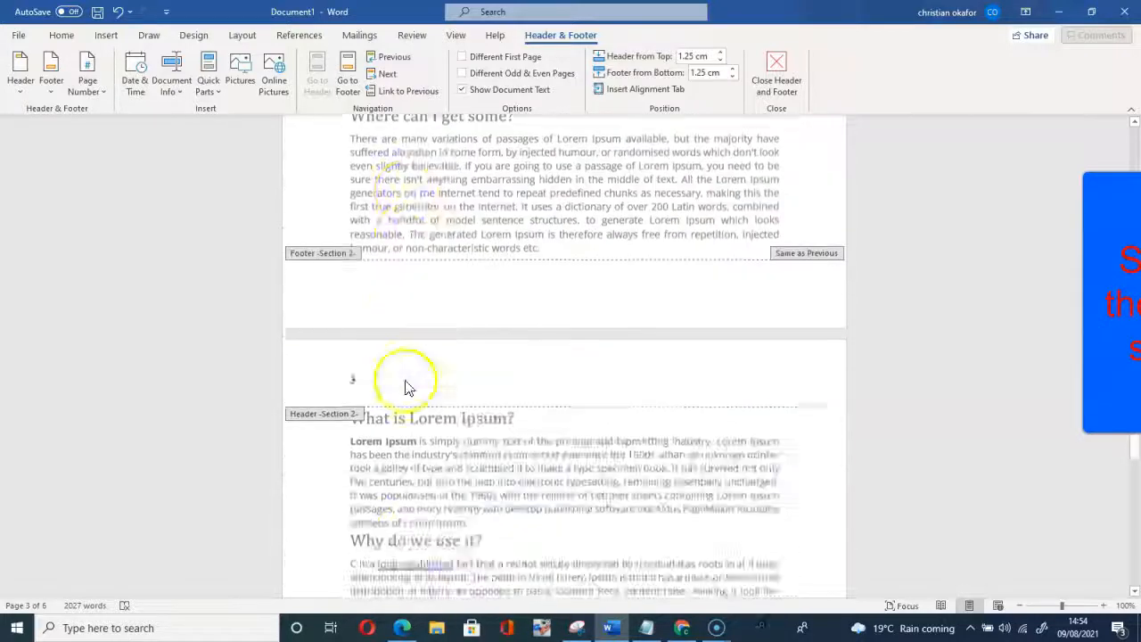
scroll(408, 383, "up", 3)
scroll(405, 384, "down", 15)
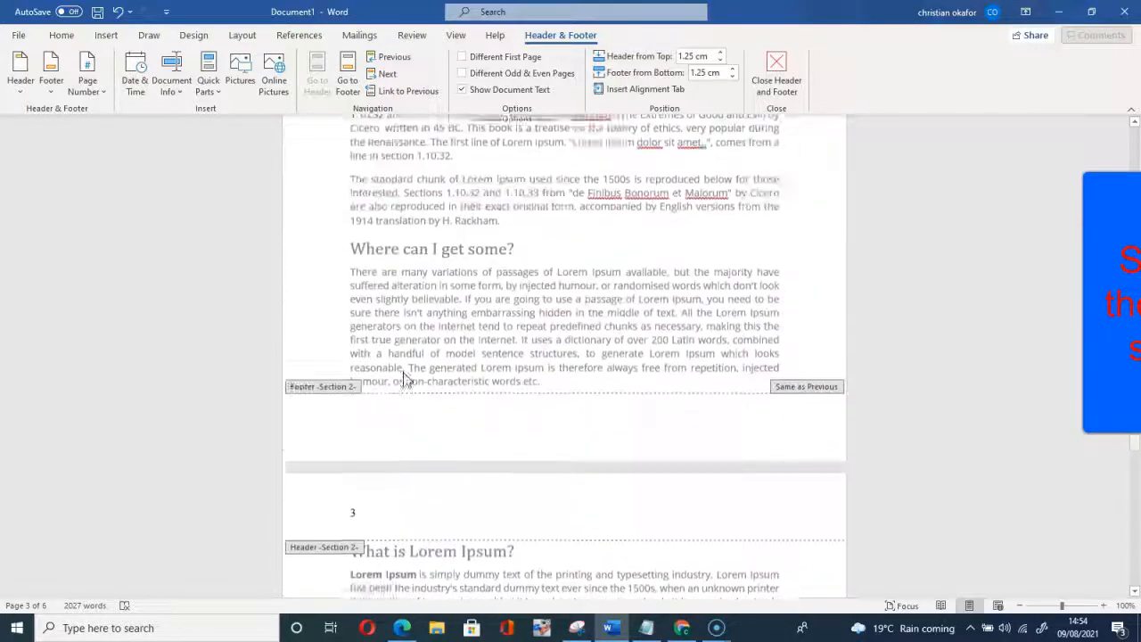
scroll(403, 376, "up", 8)
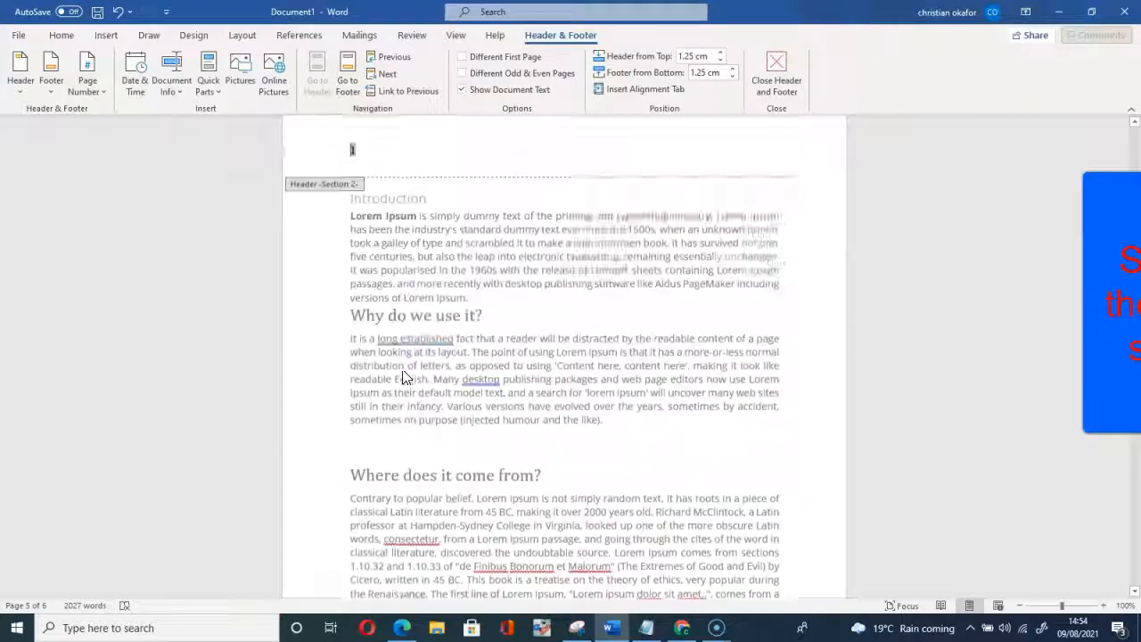
scroll(403, 376, "down", 3)
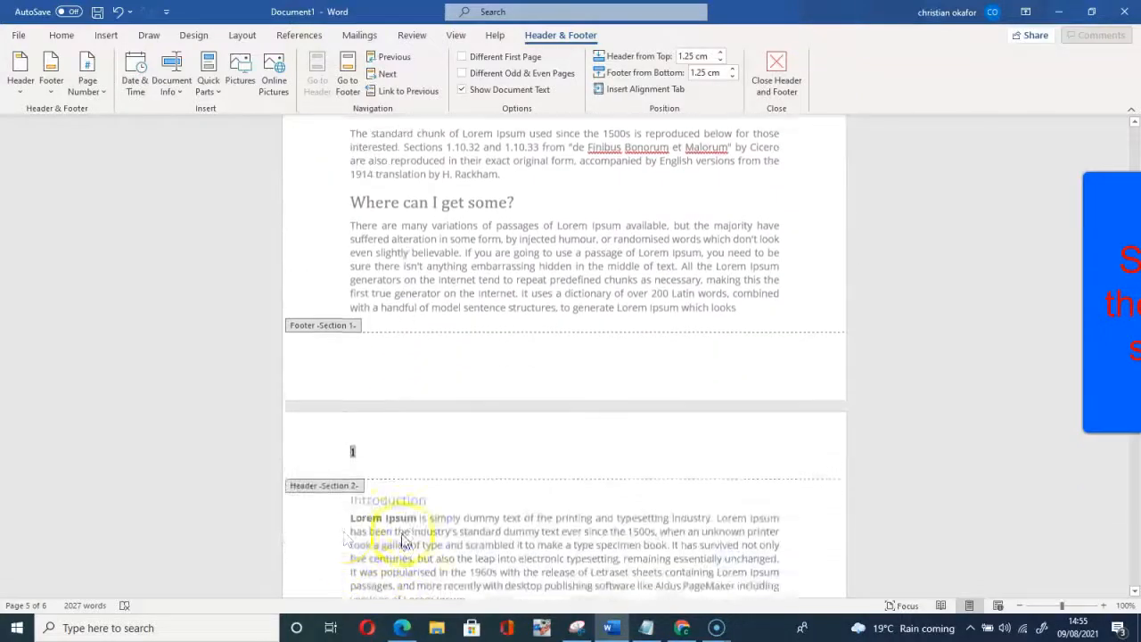
scroll(366, 443, "up", 9)
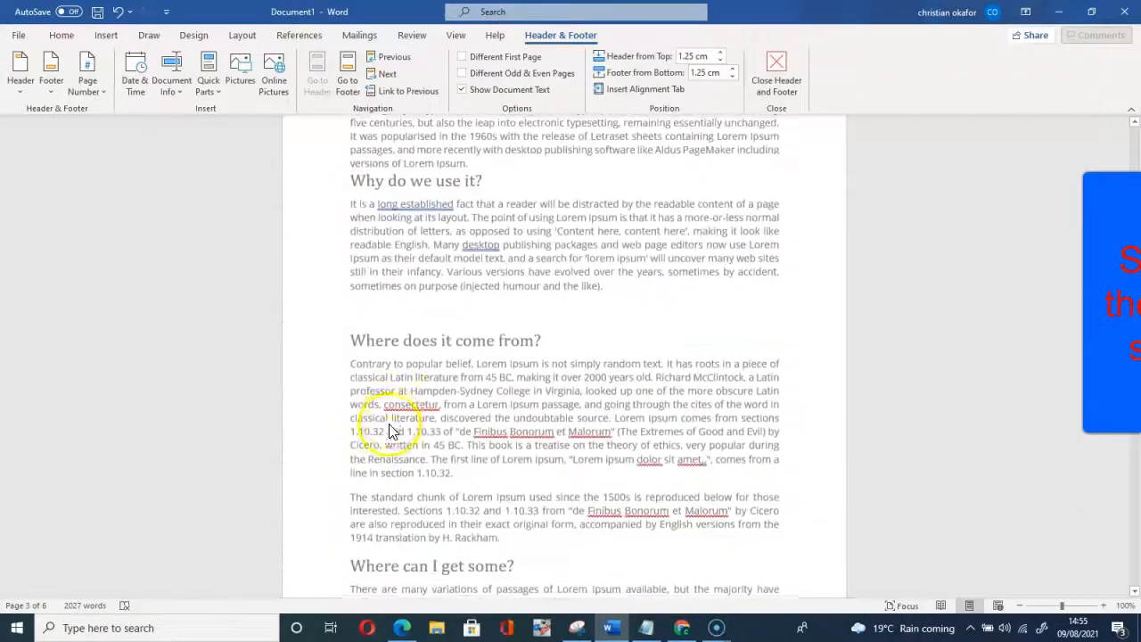
scroll(397, 417, "up", 7)
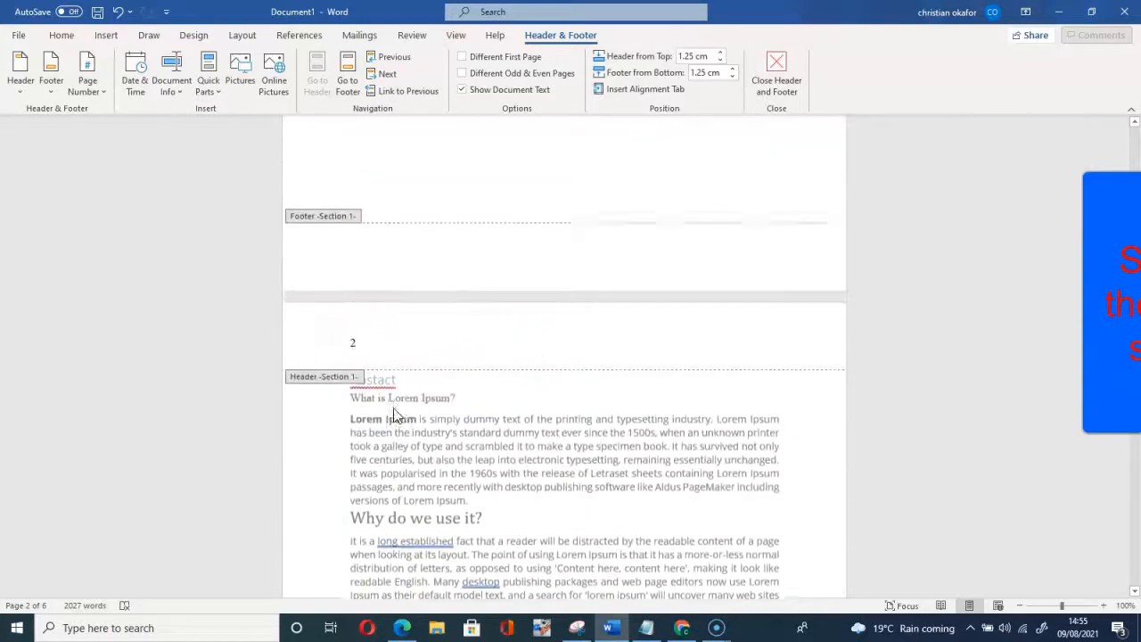
Step: Select and delete the page number in the Section 1 header
left_click(363, 350)
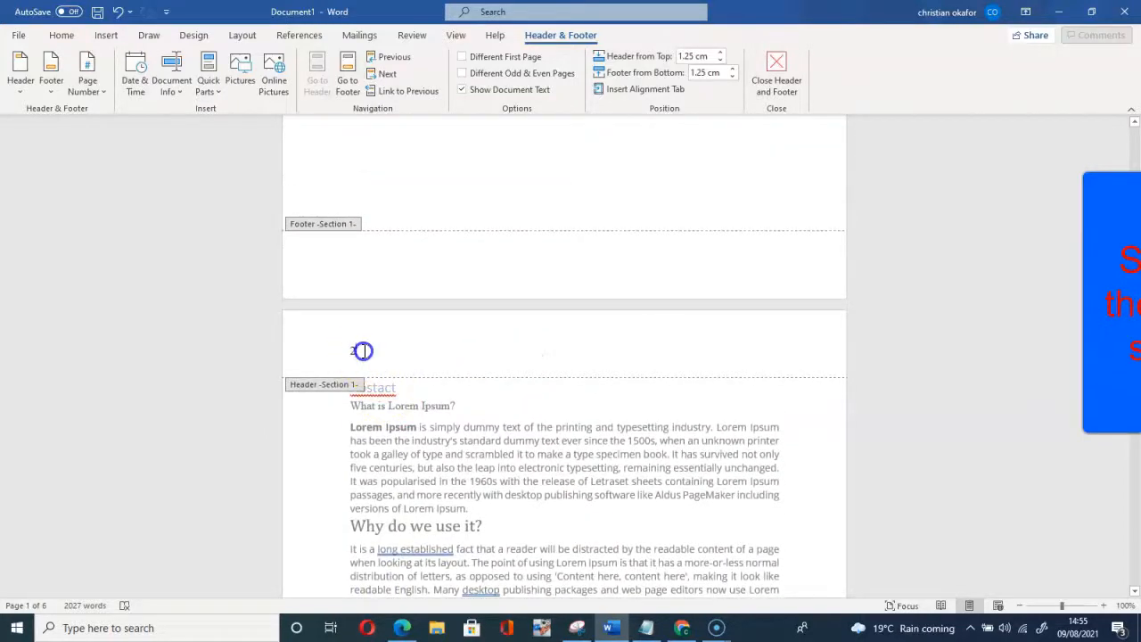
left_click(337, 349)
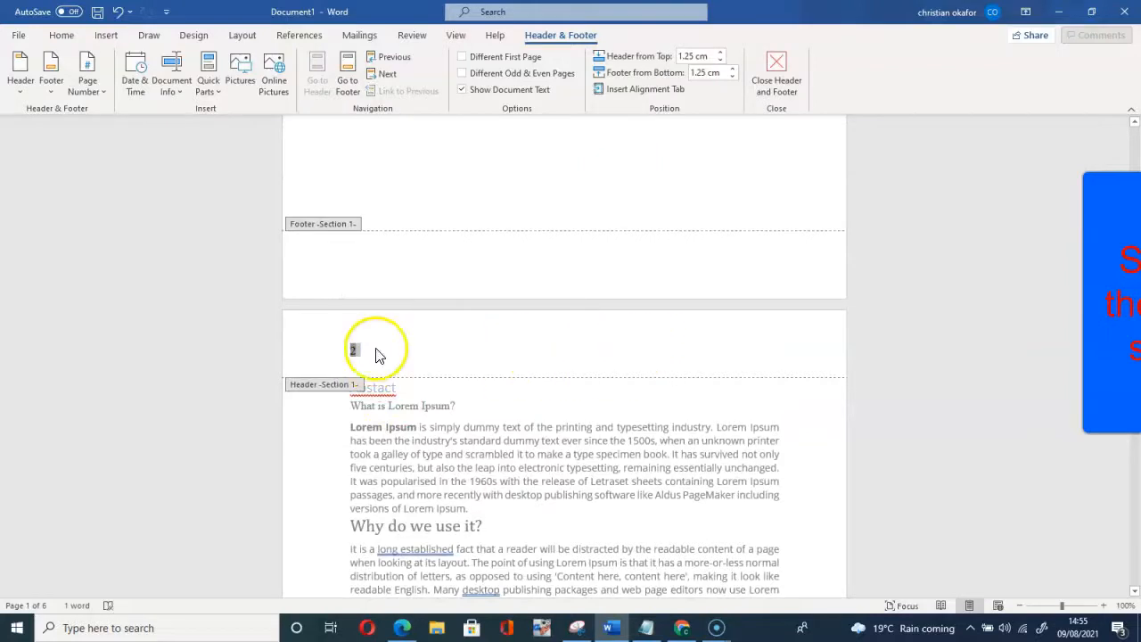
scroll(357, 352, "down", 10)
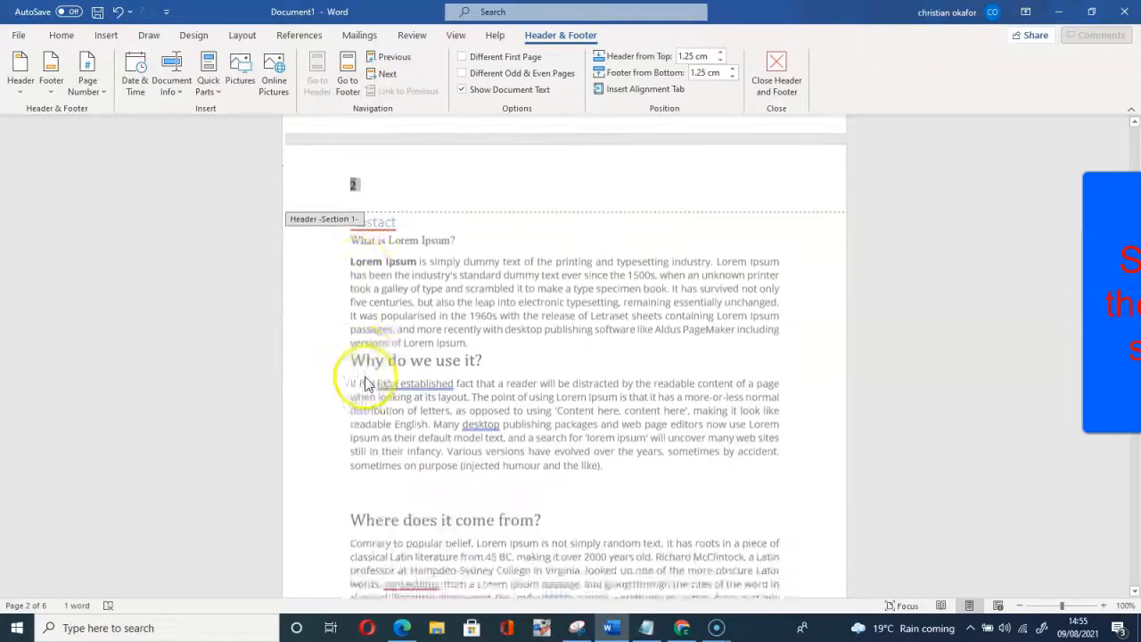
scroll(378, 422, "down", 5)
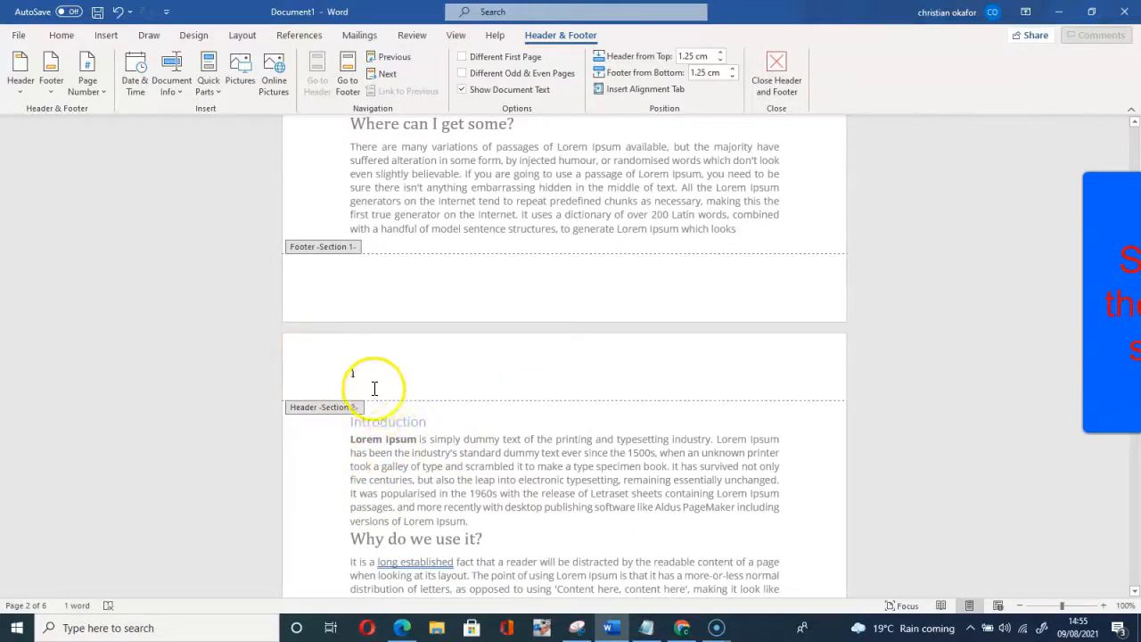
scroll(357, 383, "up", 4)
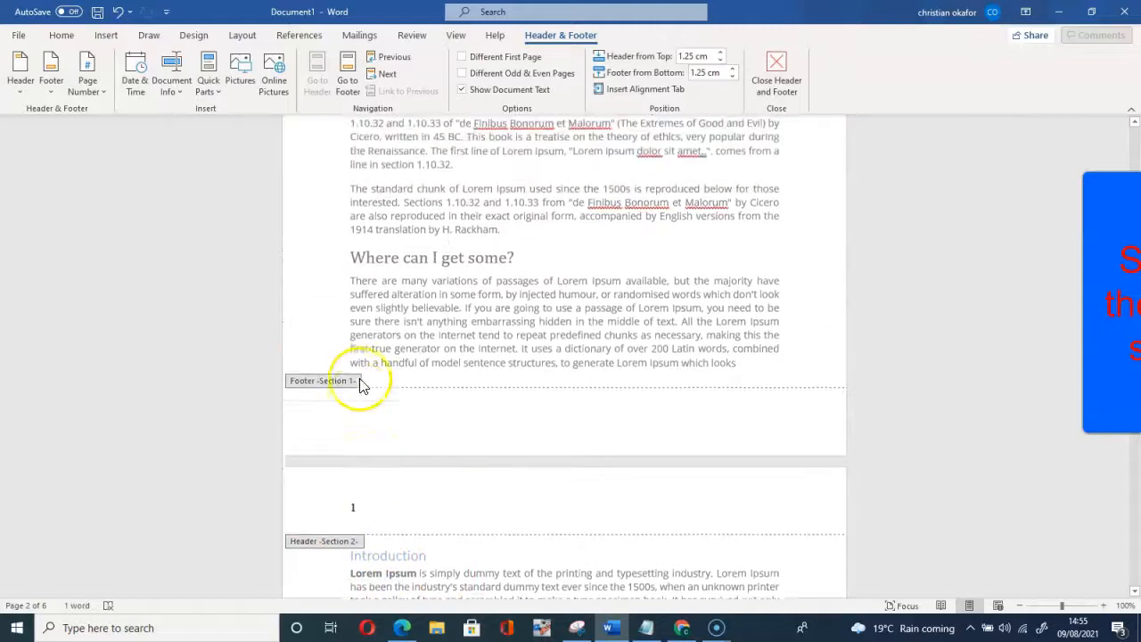
scroll(361, 384, "up", 10)
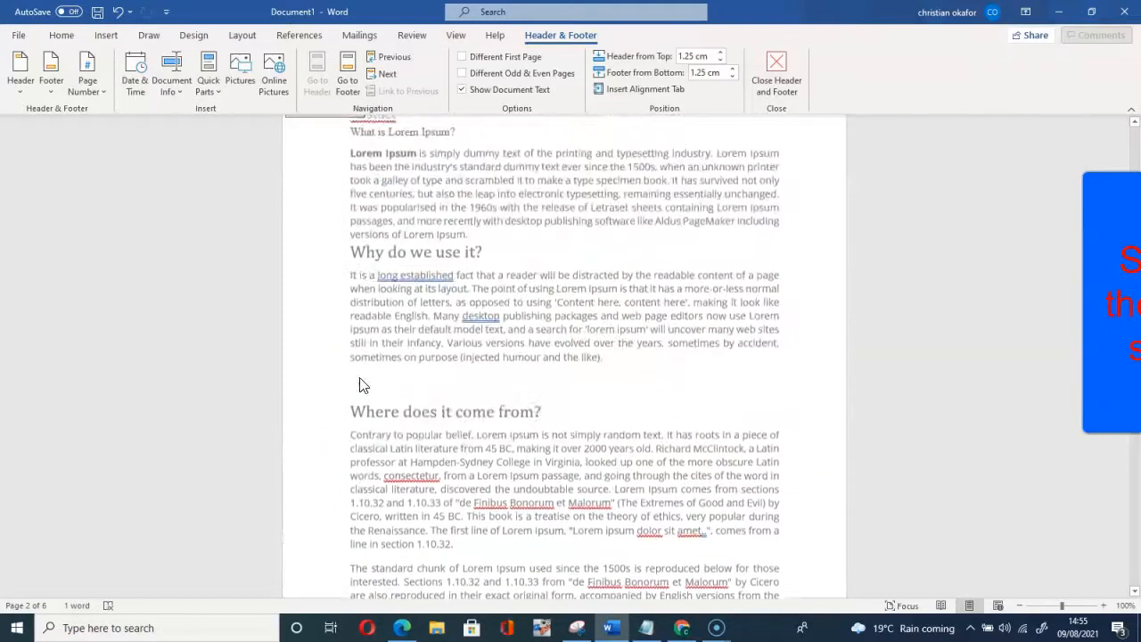
scroll(359, 383, "up", 4)
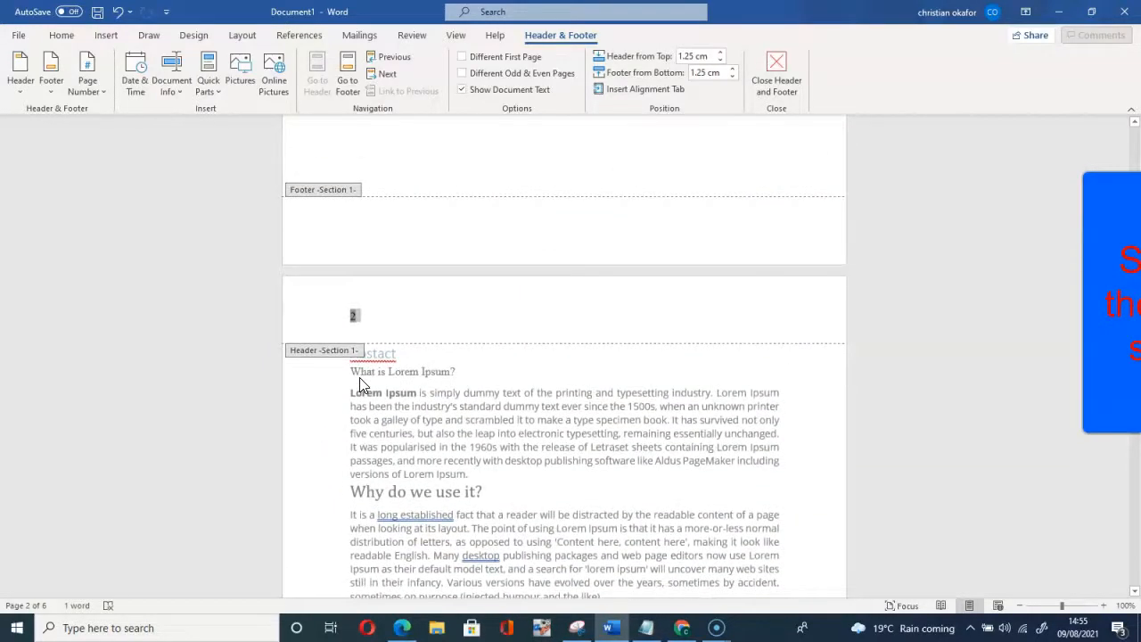
scroll(359, 383, "up", 15)
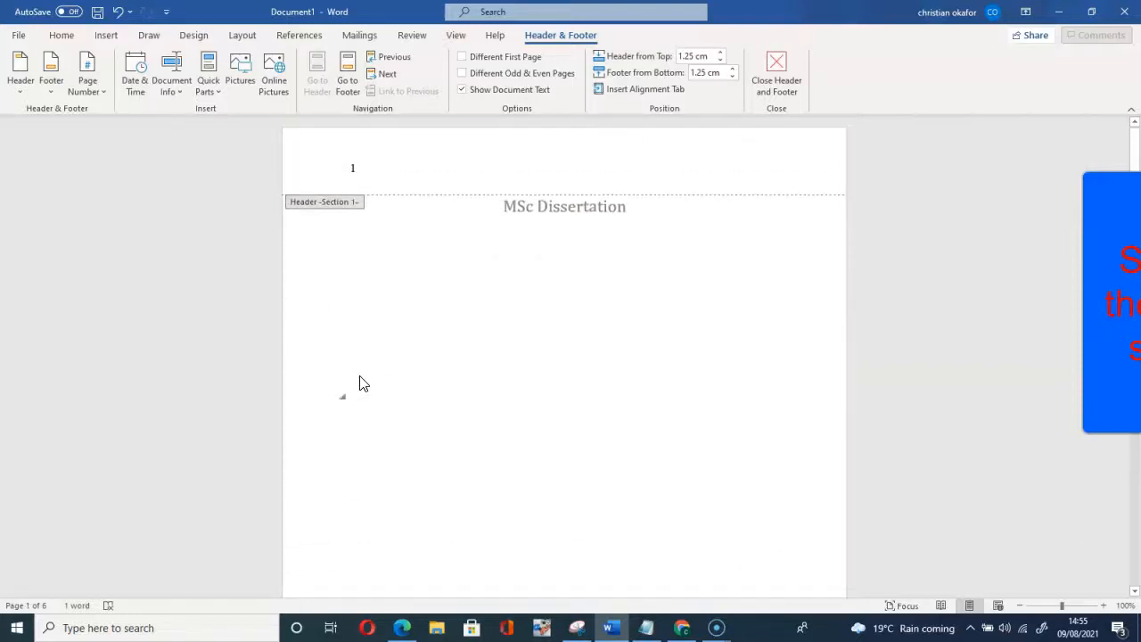
scroll(359, 383, "down", 19)
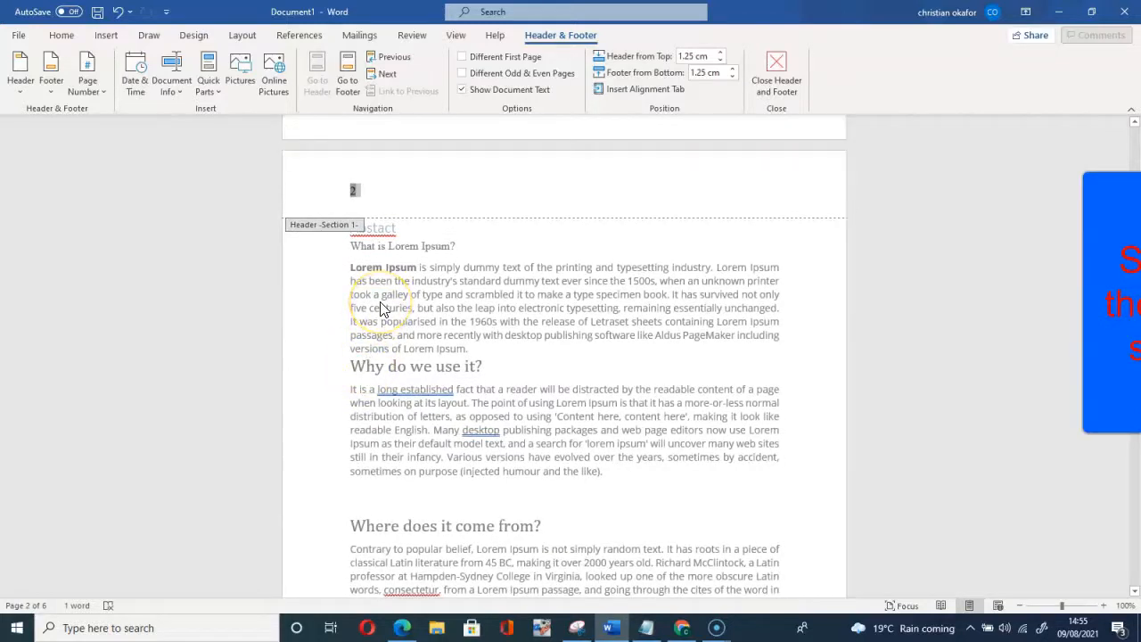
left_click(383, 187)
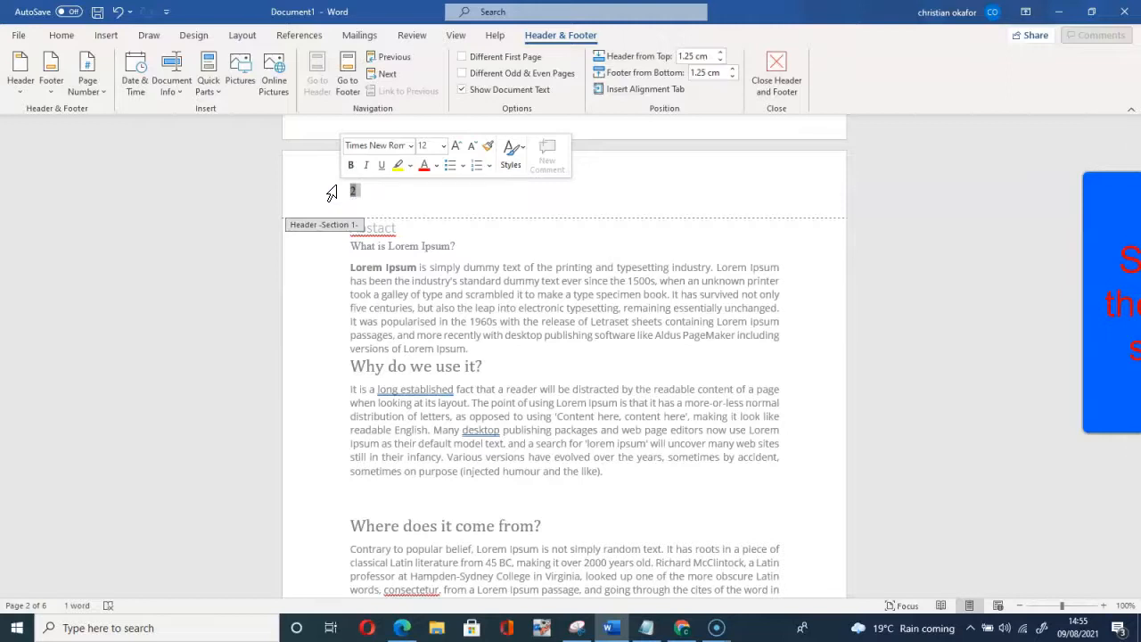
key("Delete")
Step: Confirm the Section 1 footer carries no numbering and close Header & Footer editing
scroll(392, 212, "up", 1)
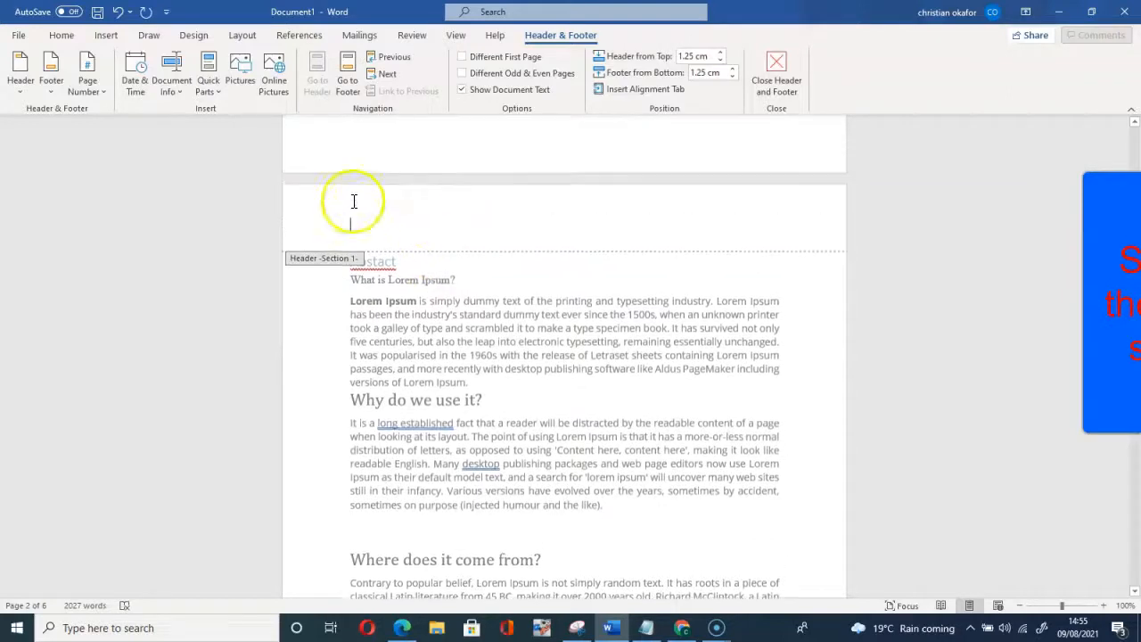
scroll(361, 226, "up", 5)
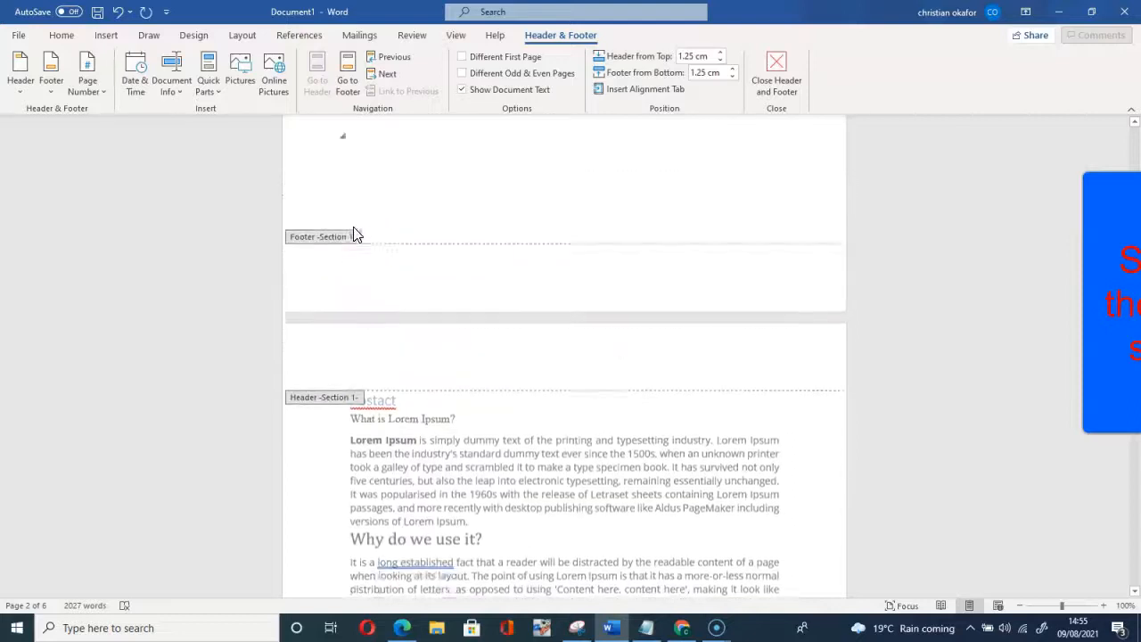
scroll(358, 234, "up", 5)
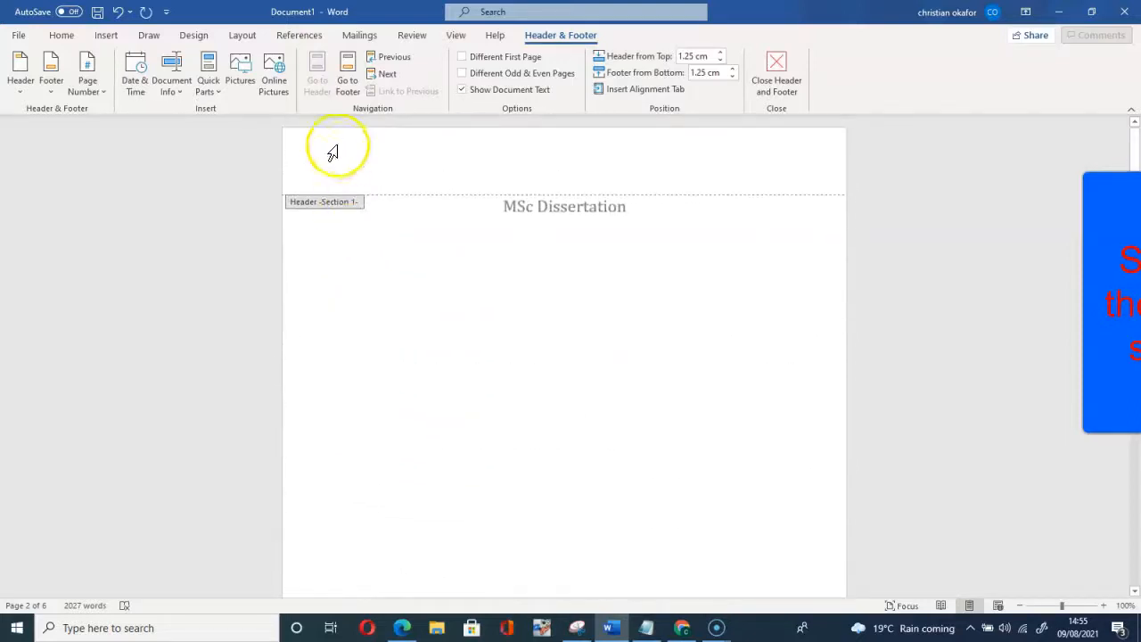
scroll(344, 156, "down", 10)
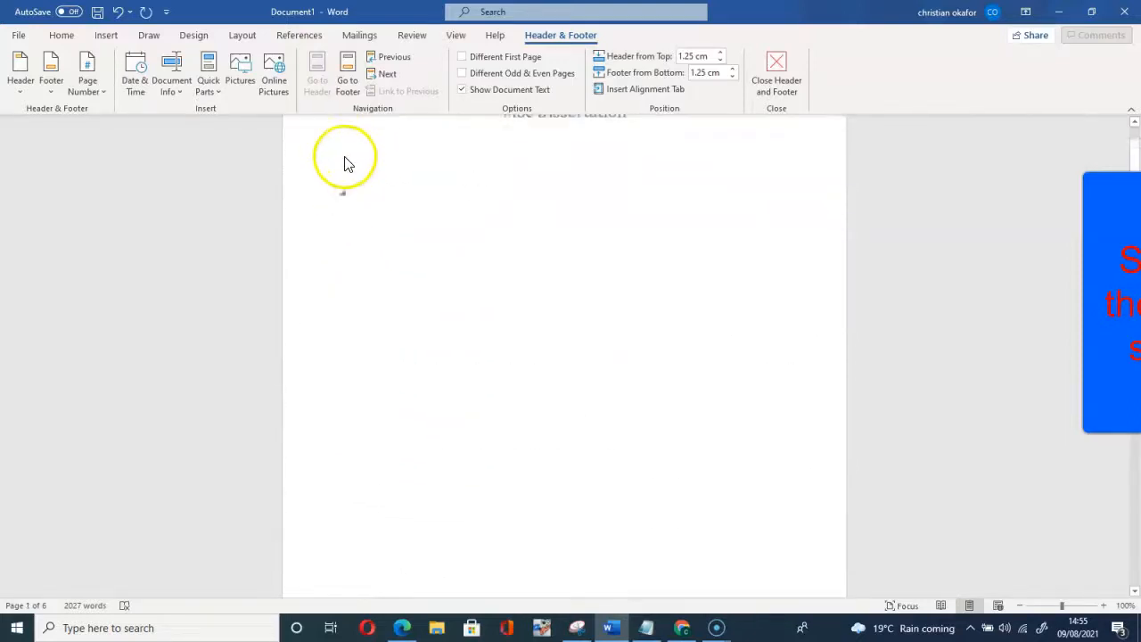
scroll(357, 228, "down", 5)
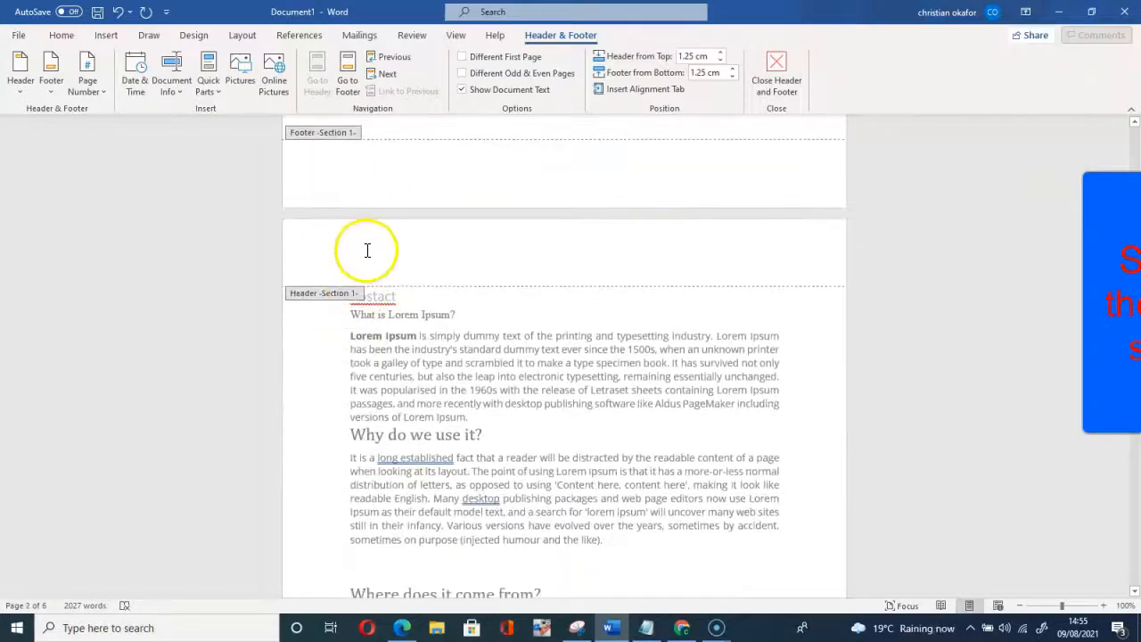
scroll(366, 250, "down", 10)
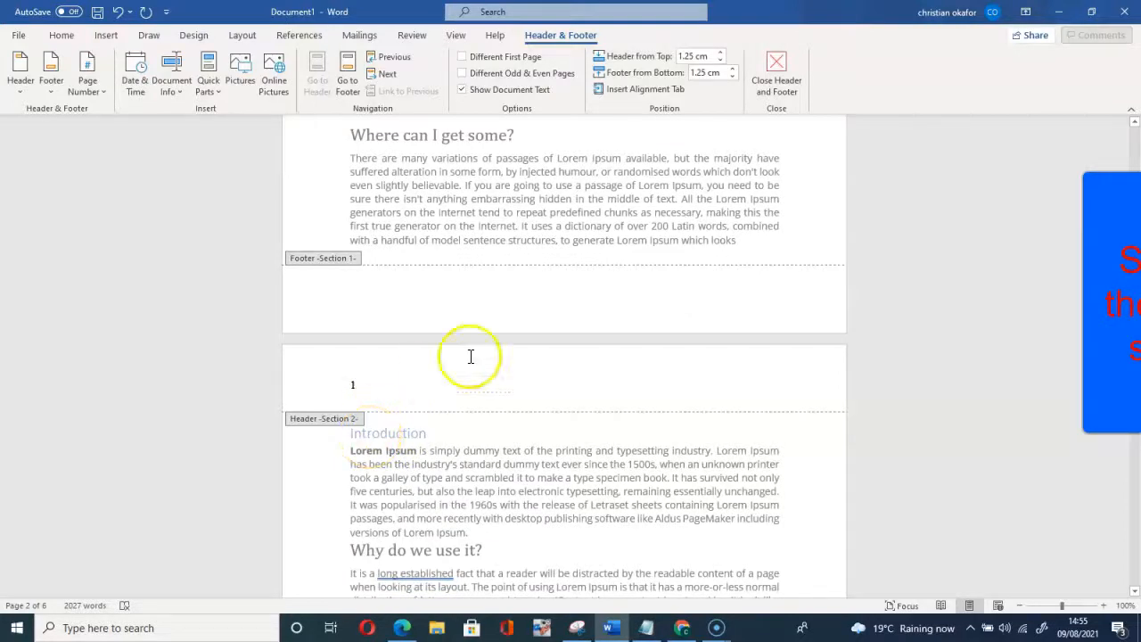
left_click(566, 302)
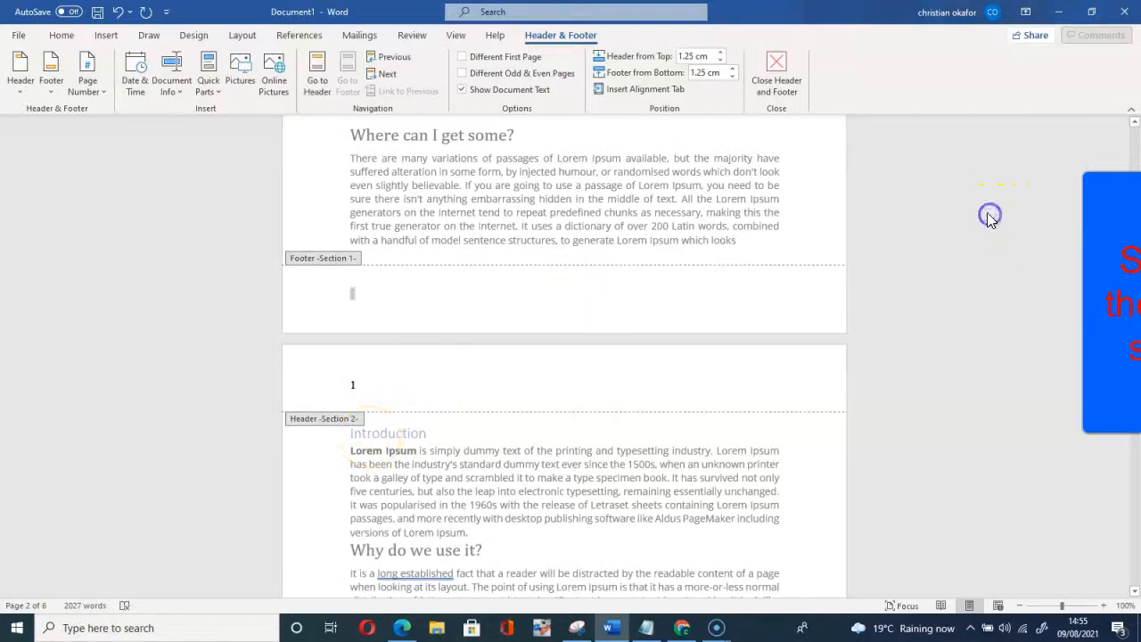
double_click(794, 266)
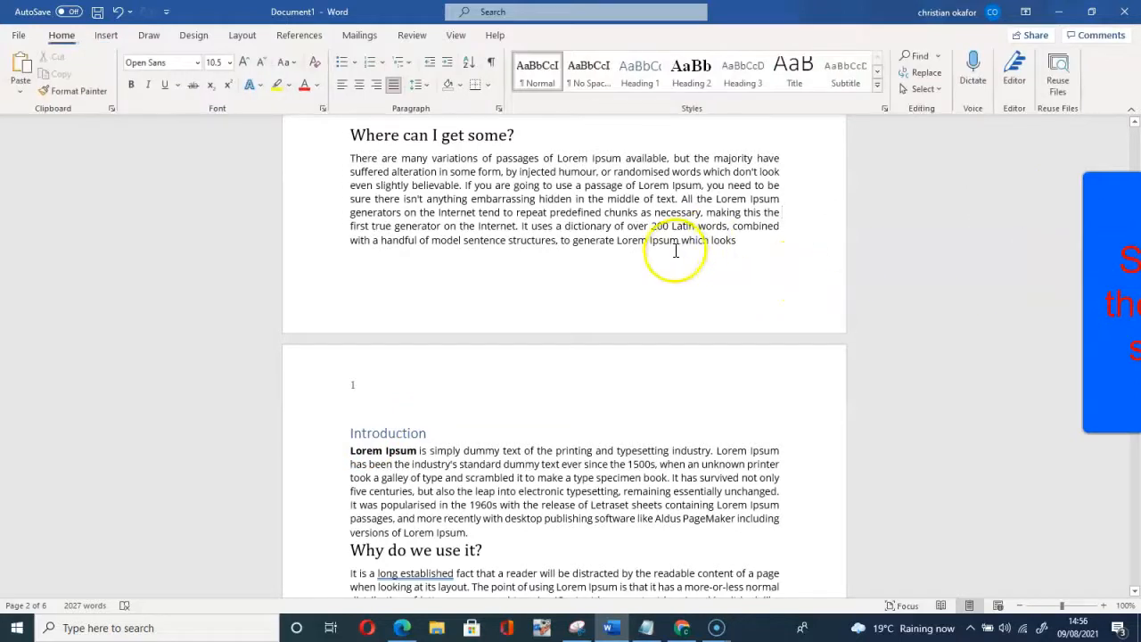
Step: Scroll from the title page to the end, checking page numbers up to the trailing blank page
scroll(670, 252, "up", 10)
scroll(670, 253, "up", 8)
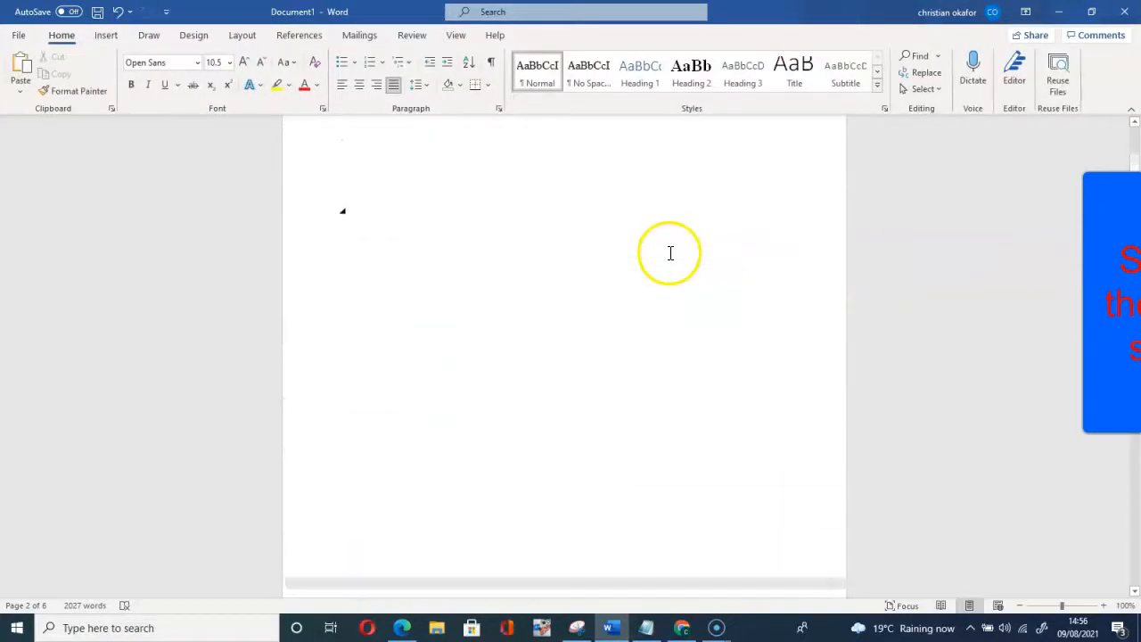
left_click(687, 236)
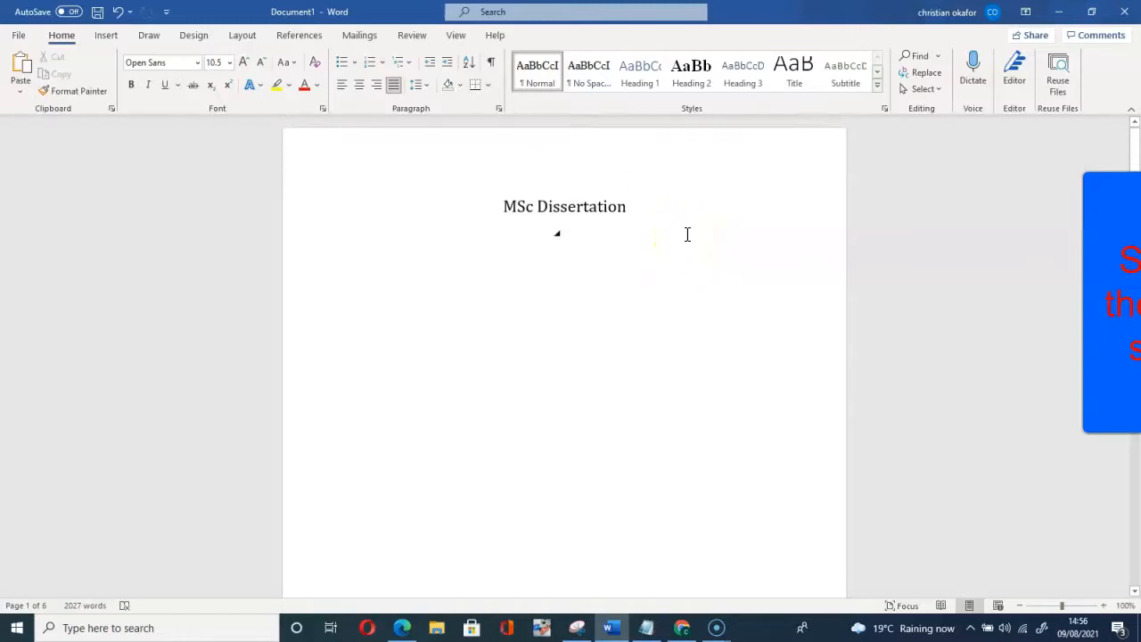
scroll(687, 234, "down", 10)
scroll(688, 234, "down", 15)
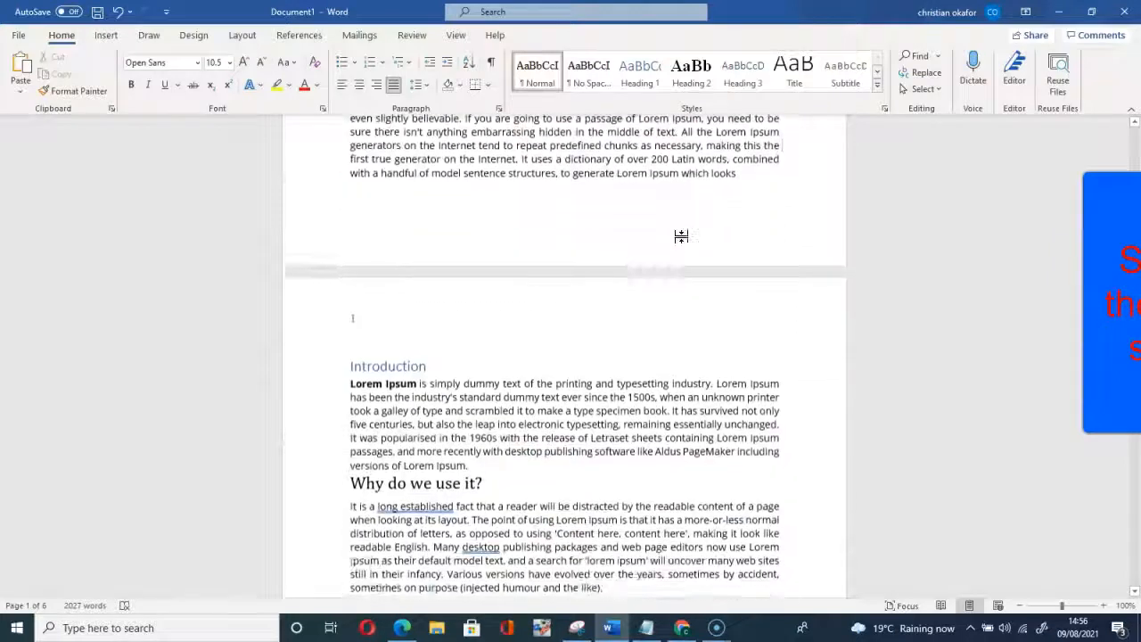
scroll(681, 236, "down", 2)
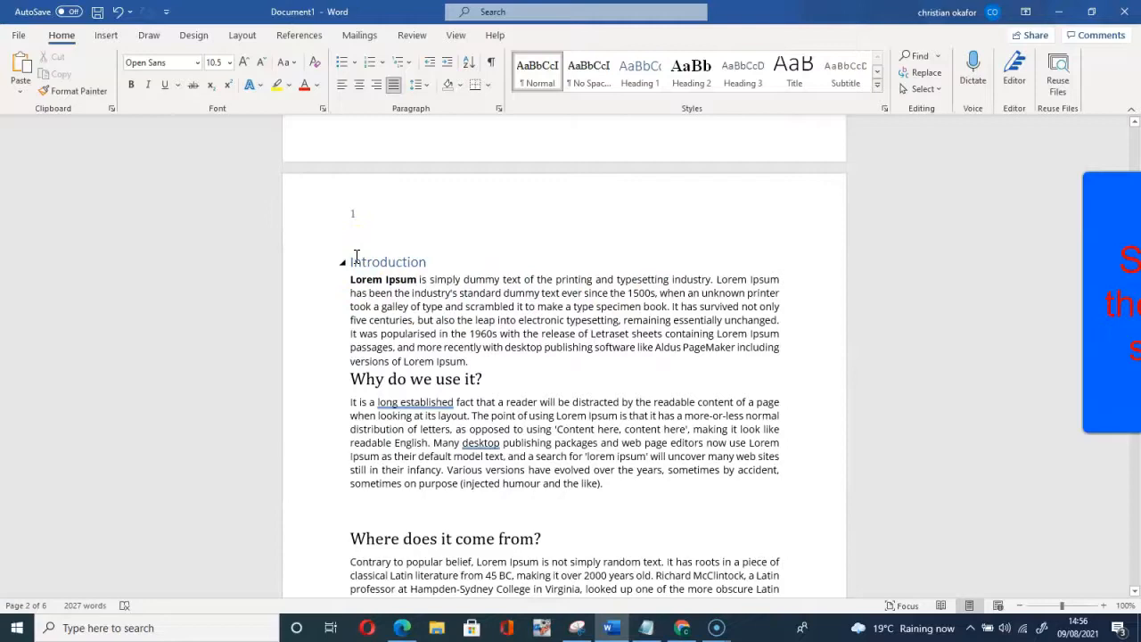
scroll(358, 246, "down", 15)
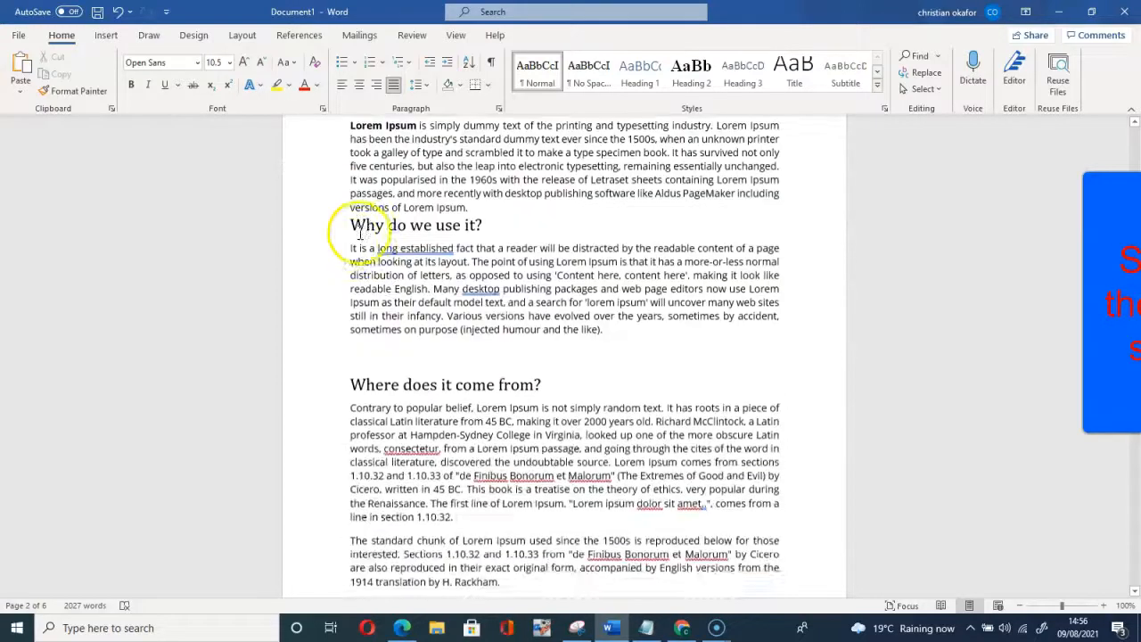
scroll(360, 233, "down", 20)
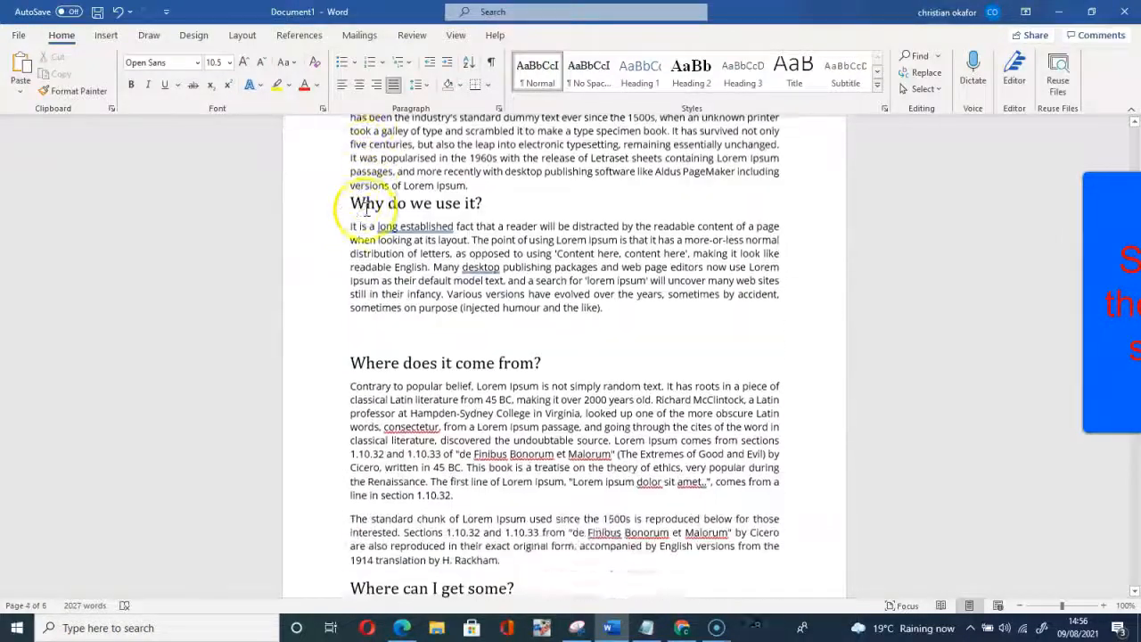
scroll(365, 221, "down", 15)
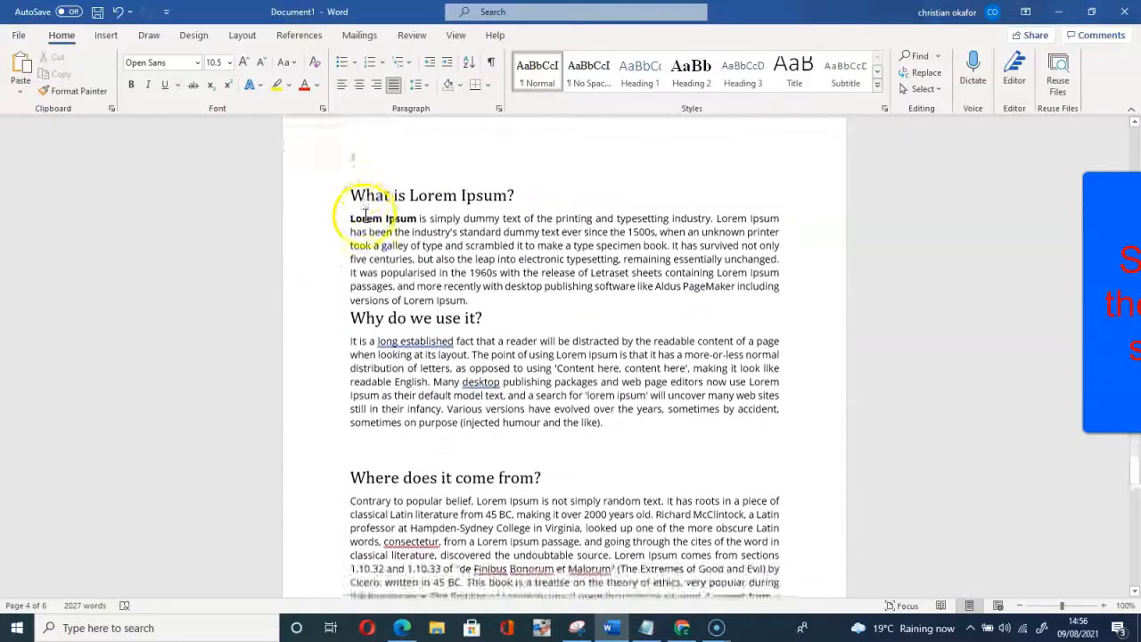
scroll(360, 233, "down", 1)
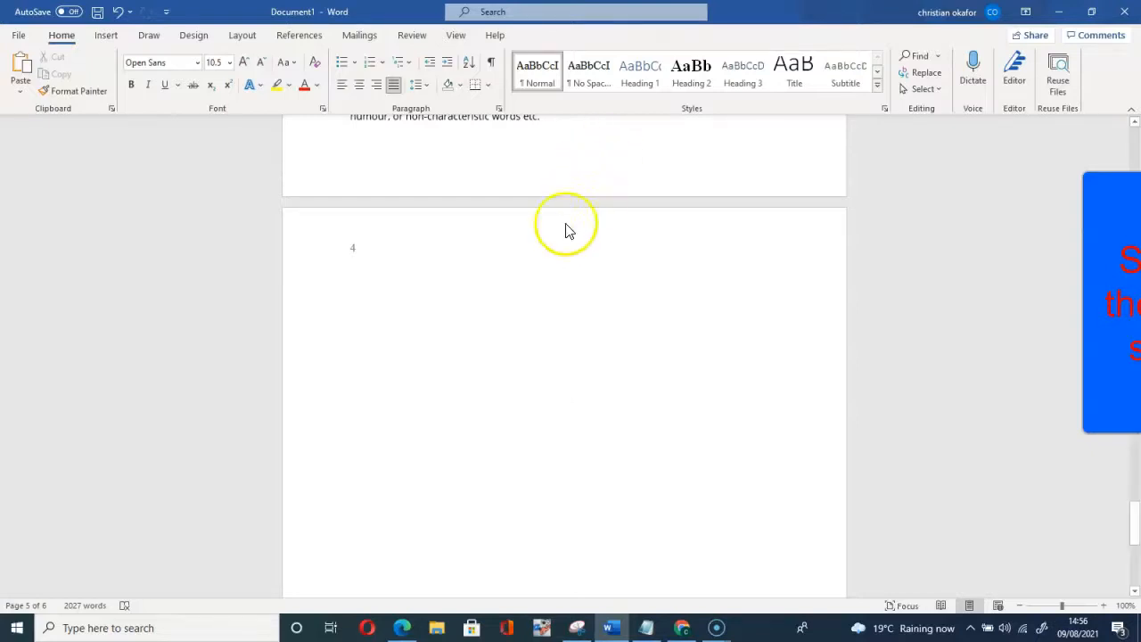
scroll(545, 346, "down", 1)
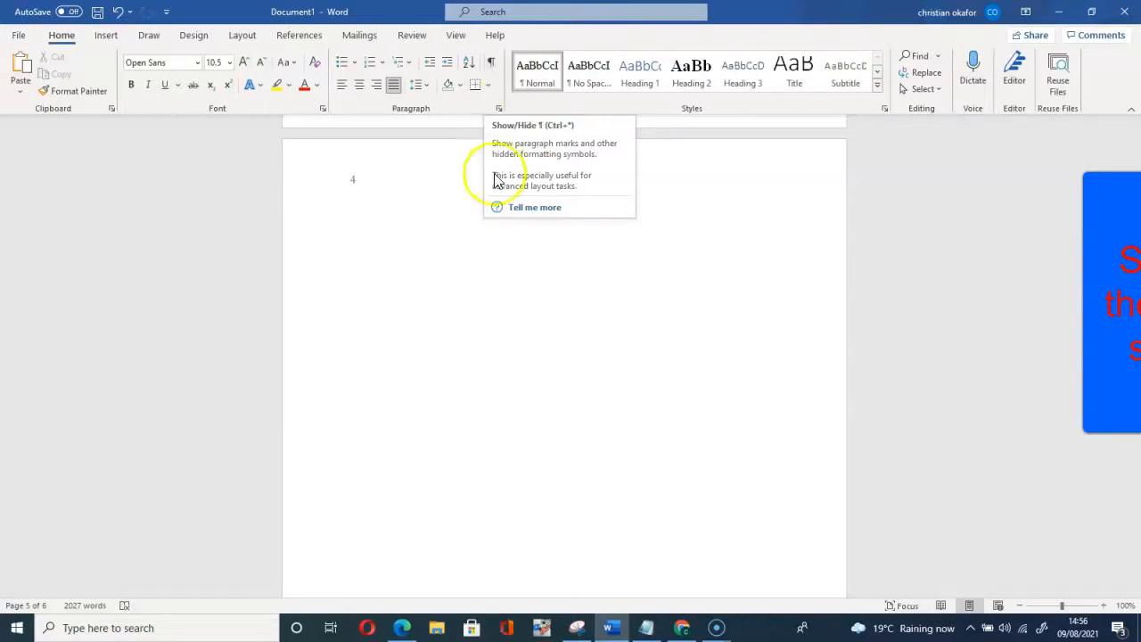
Step: Turn on Show/Hide ¶ to reveal the empty paragraph marks on the last page
left_click(491, 64)
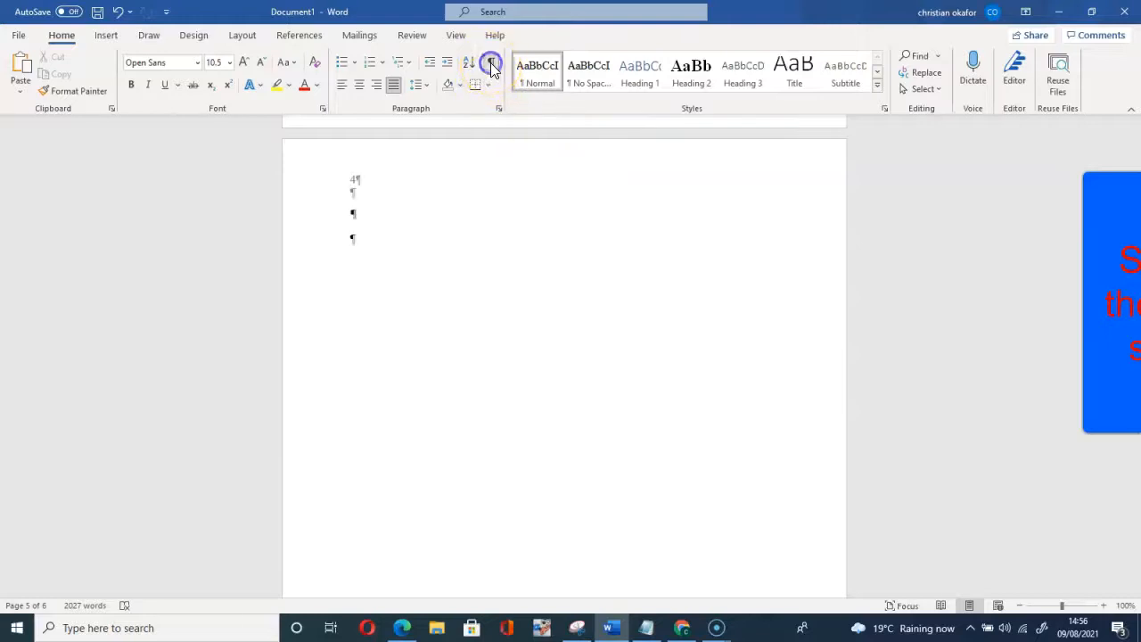
scroll(479, 320, "down", 3)
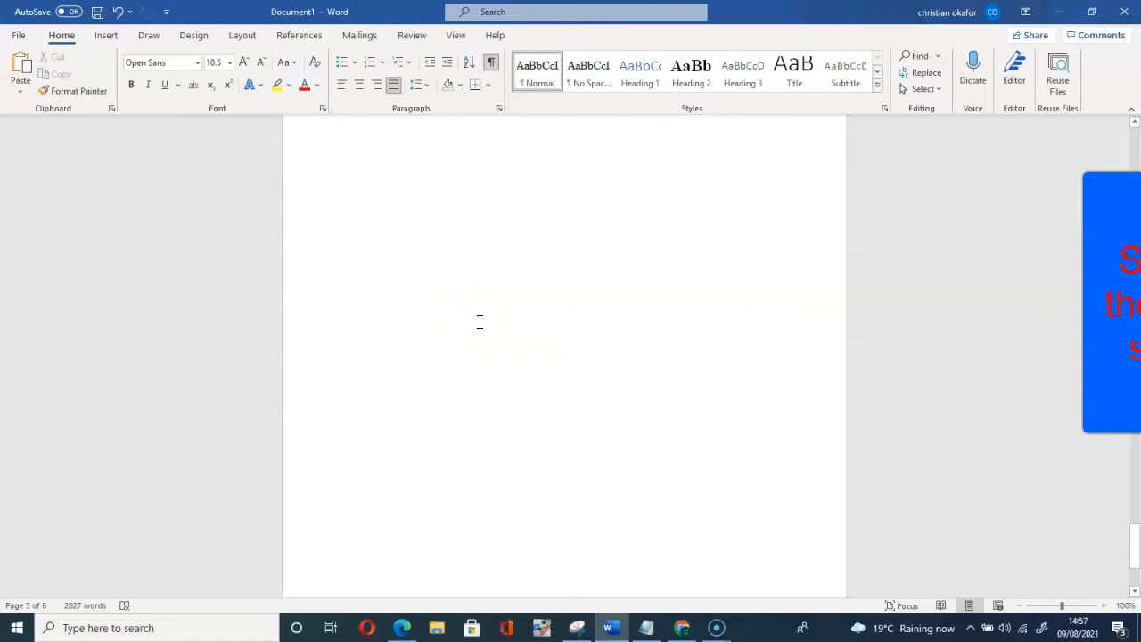
scroll(479, 322, "down", 4)
scroll(406, 457, "up", 6)
scroll(406, 456, "up", 2)
scroll(380, 357, "down", 4)
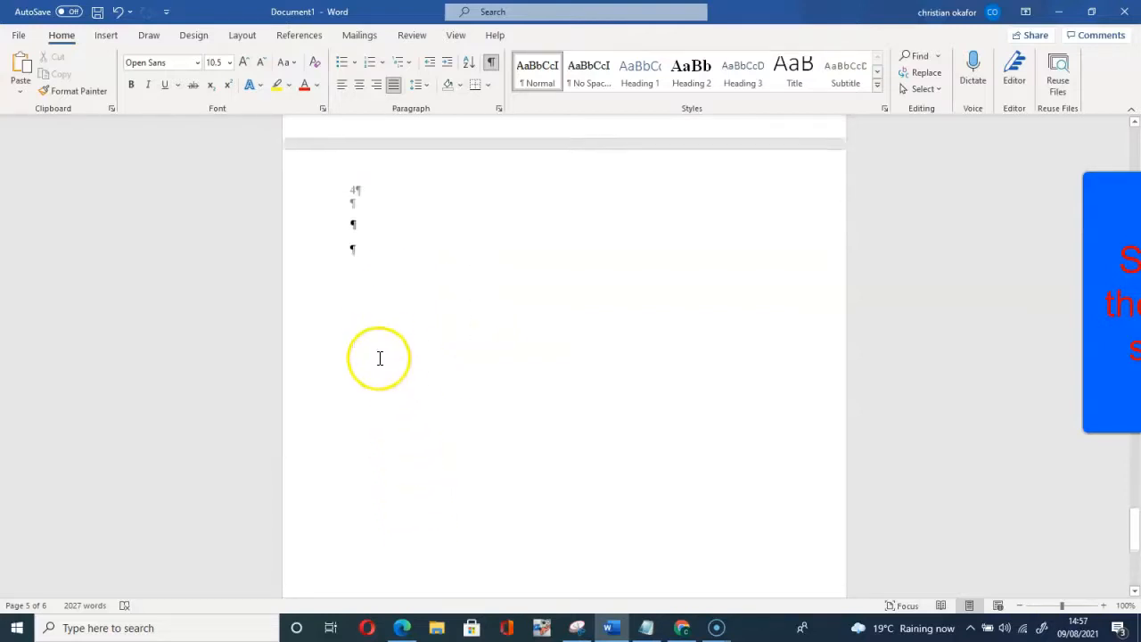
scroll(380, 356, "up", 4)
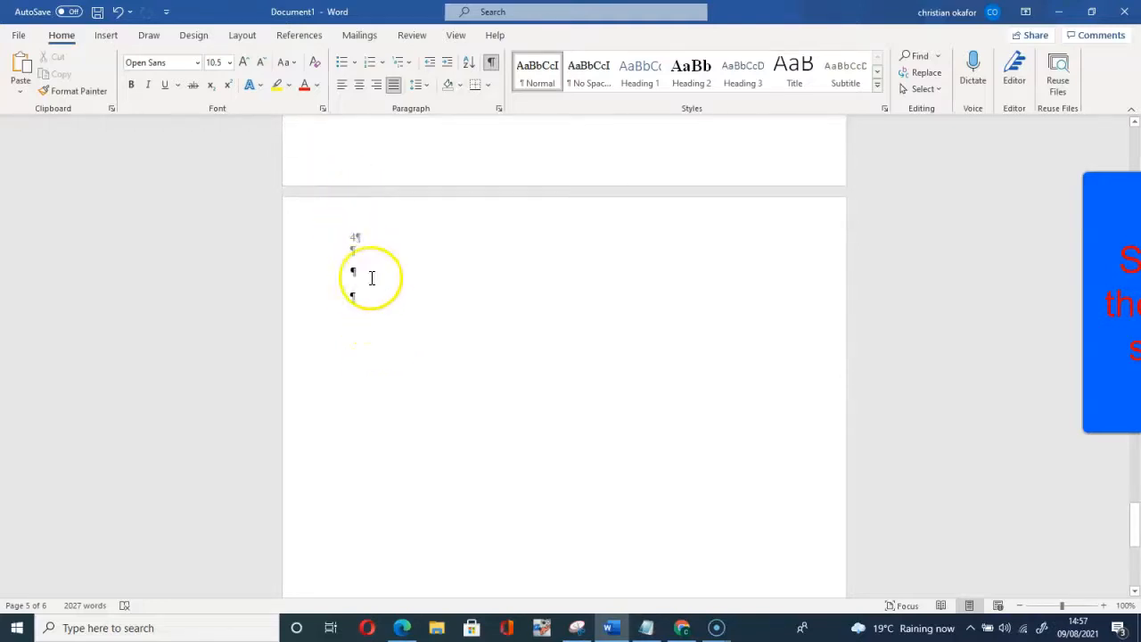
scroll(348, 330, "down", 1)
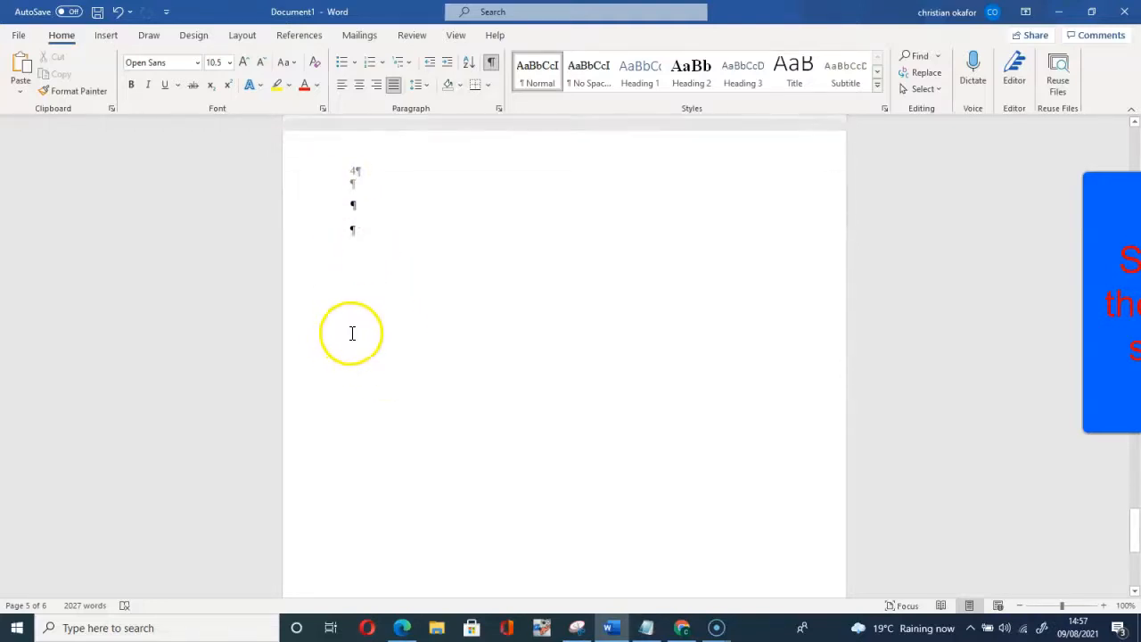
Step: Select the empty paragraph marks on the blank last page and delete them
left_click(352, 163)
left_click_drag(352, 162, 390, 607)
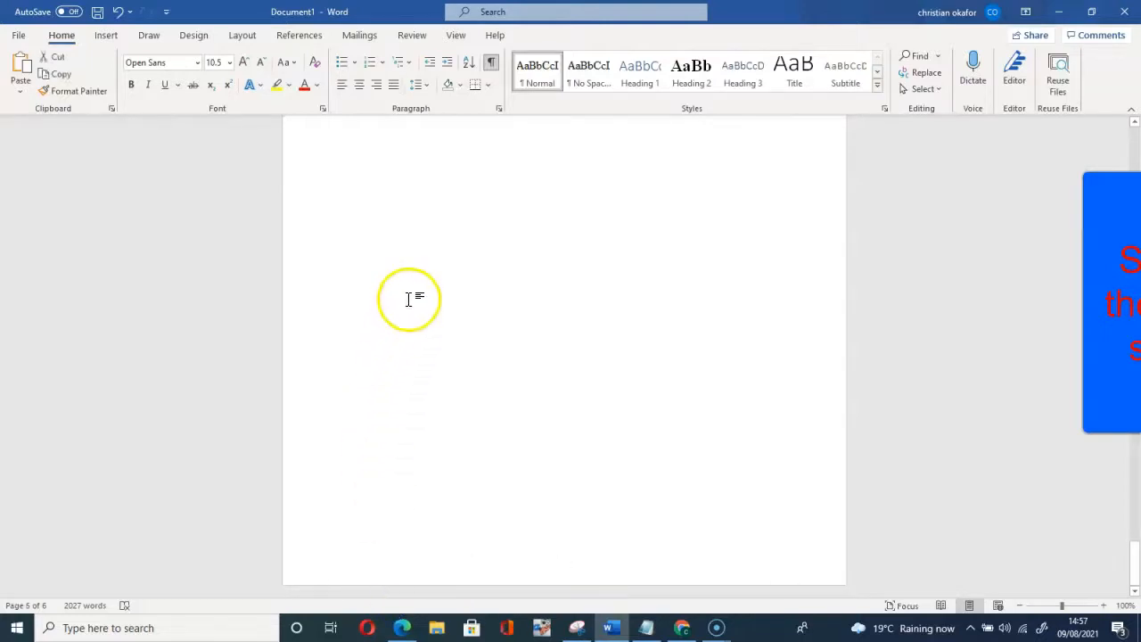
scroll(412, 296, "up", 2)
scroll(413, 286, "down", 3)
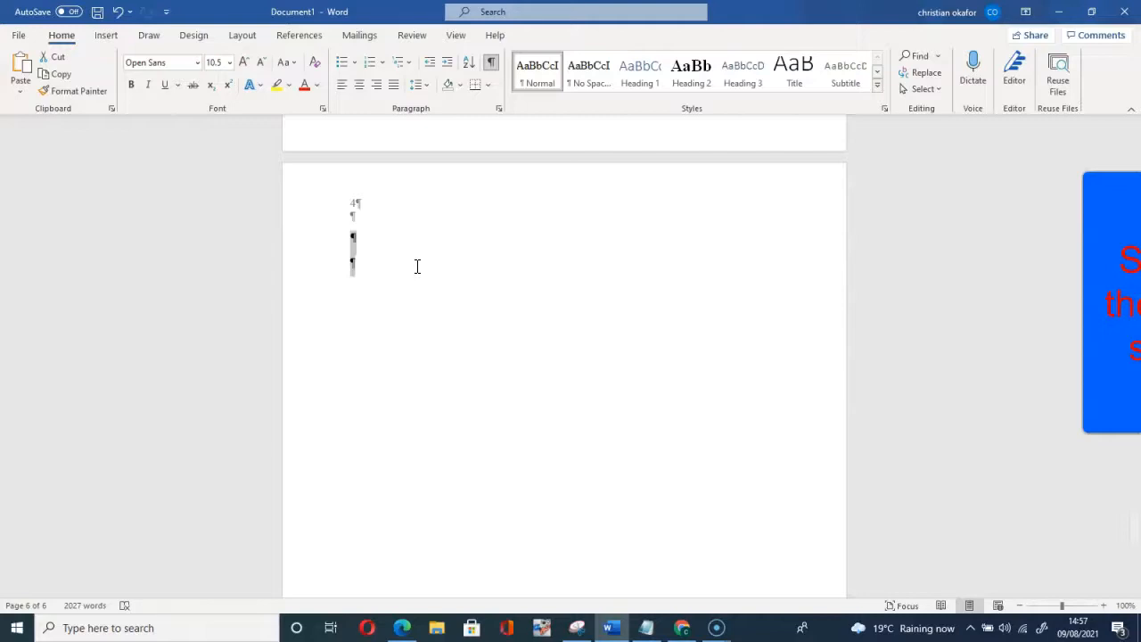
key("BackSpace")
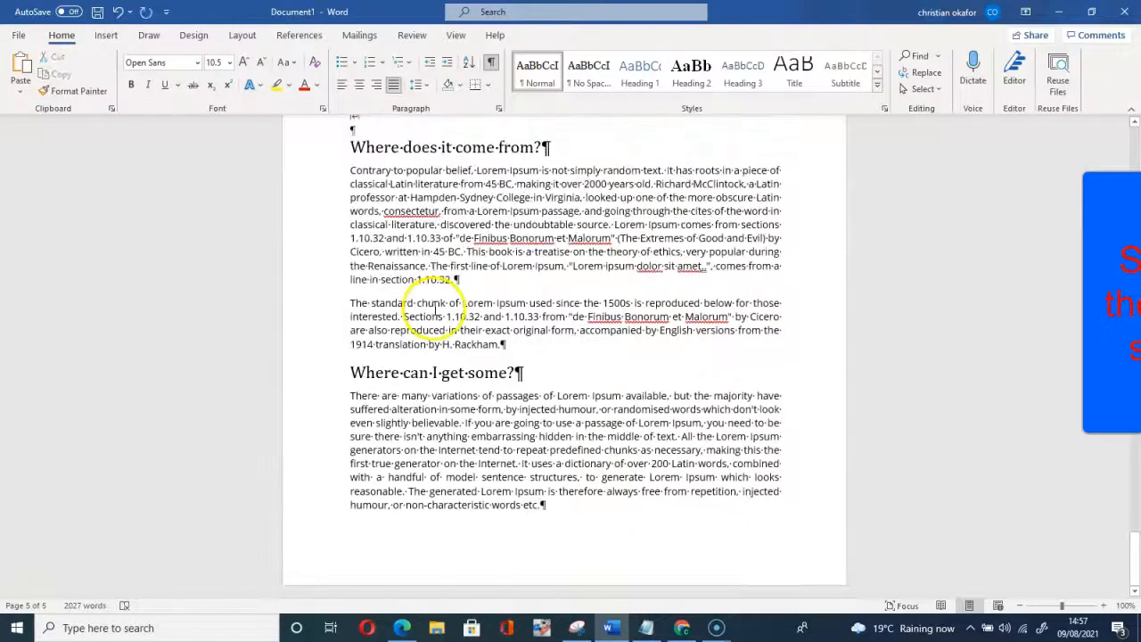
Step: Turn off Show/Hide ¶ so paragraph marks are hidden again
scroll(484, 454, "up", 1)
scroll(485, 455, "up", 3)
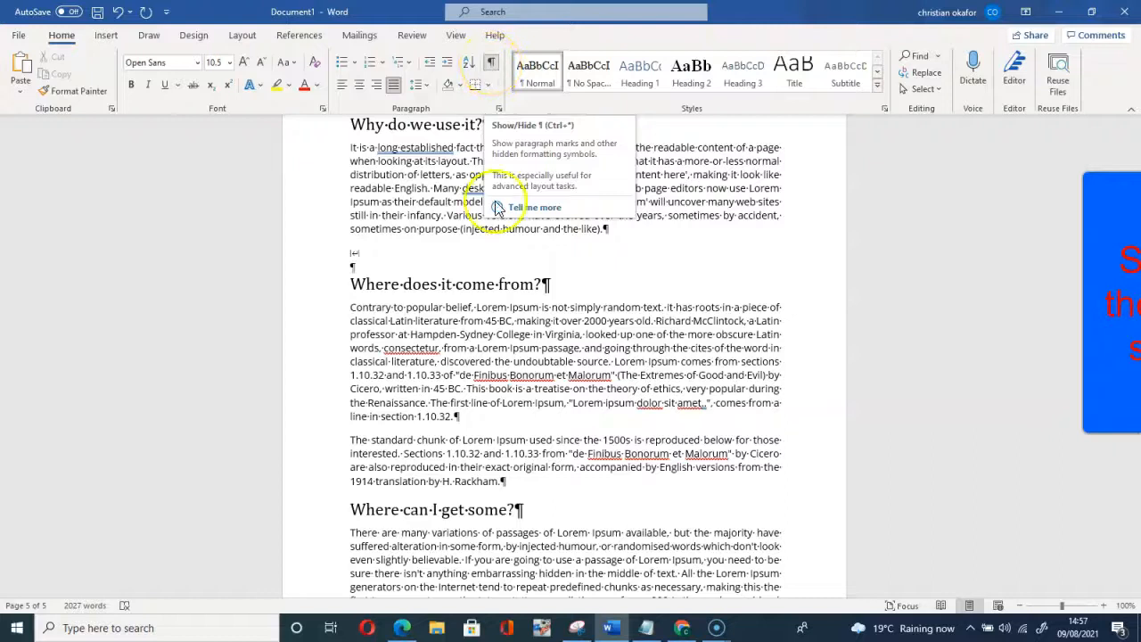
left_click(492, 64)
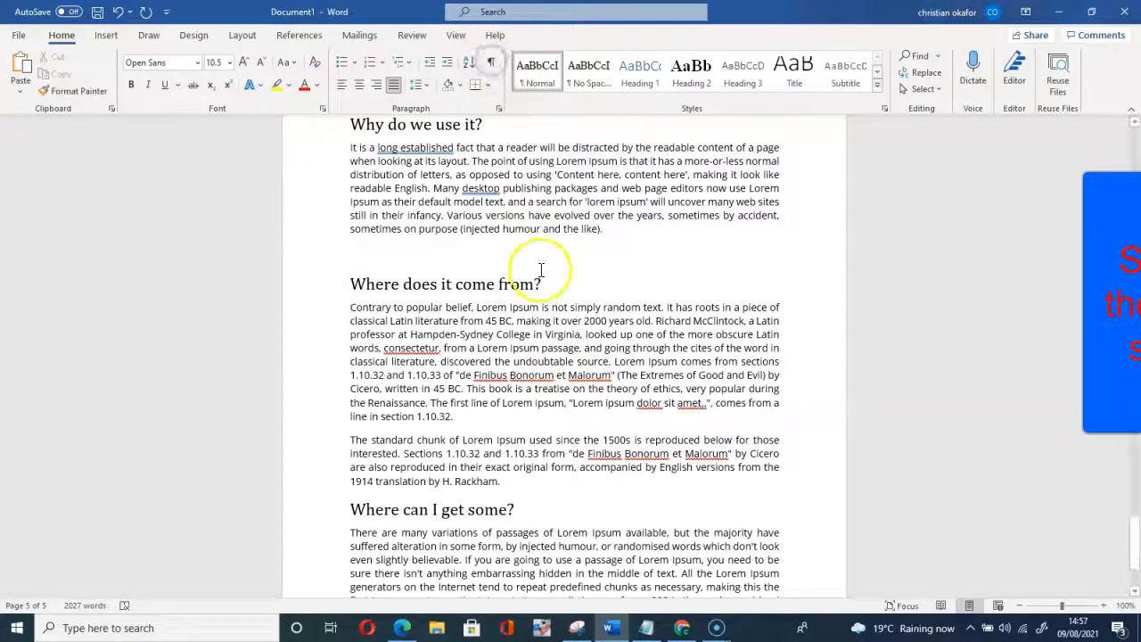
left_click(731, 268)
Step: Scroll through the five pages to verify the page numbering
scroll(733, 312, "down", 1)
scroll(736, 321, "down", 3)
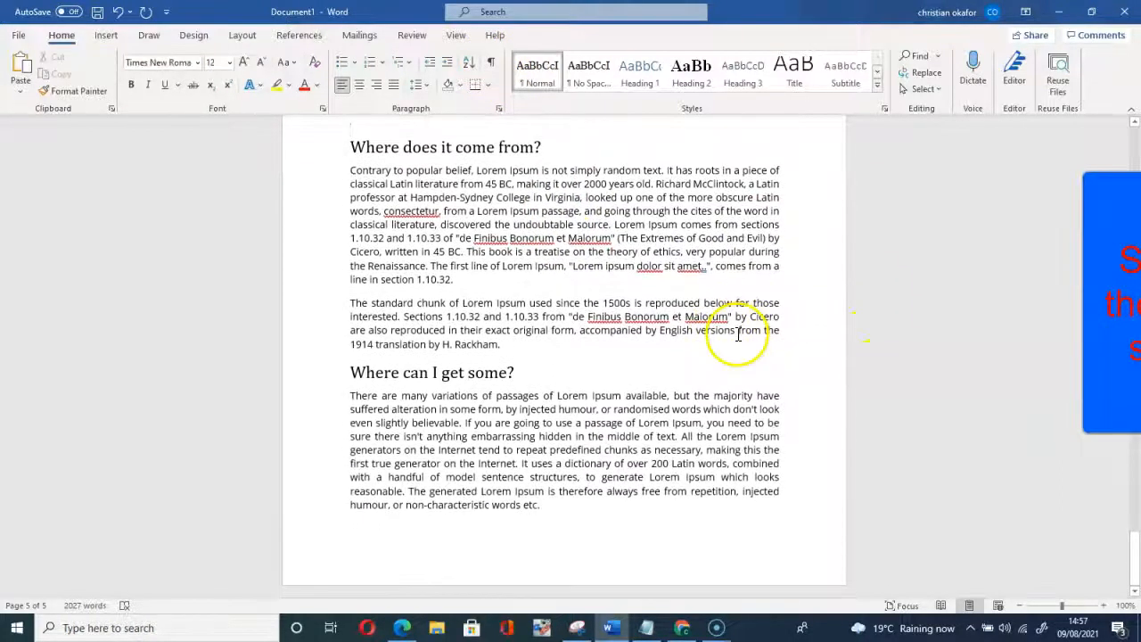
scroll(526, 447, "up", 20)
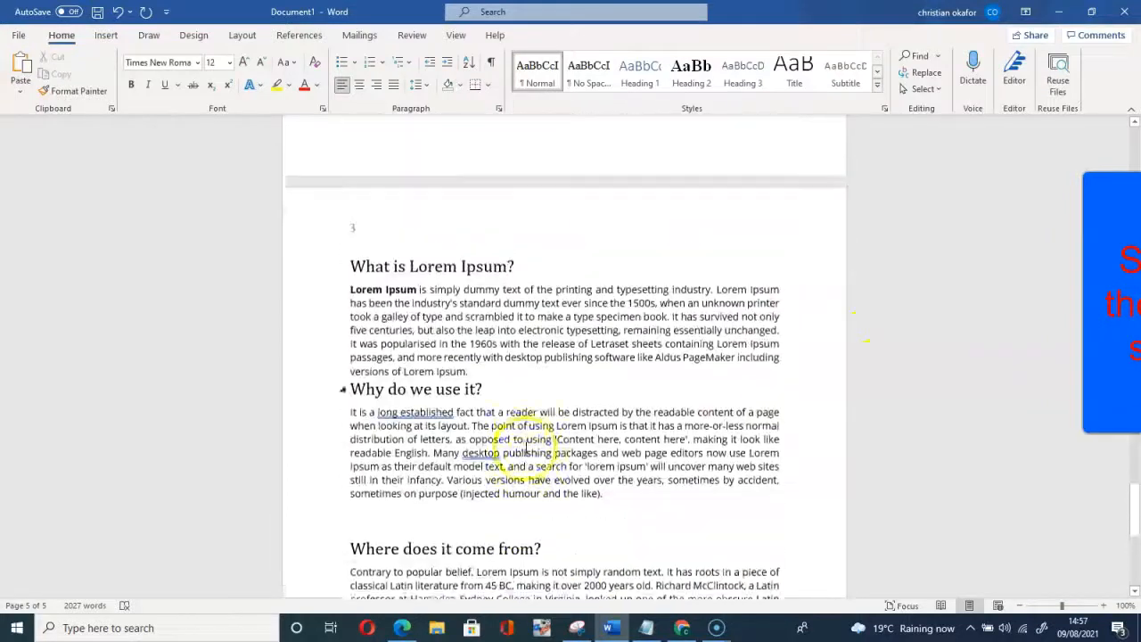
scroll(380, 474, "up", 20)
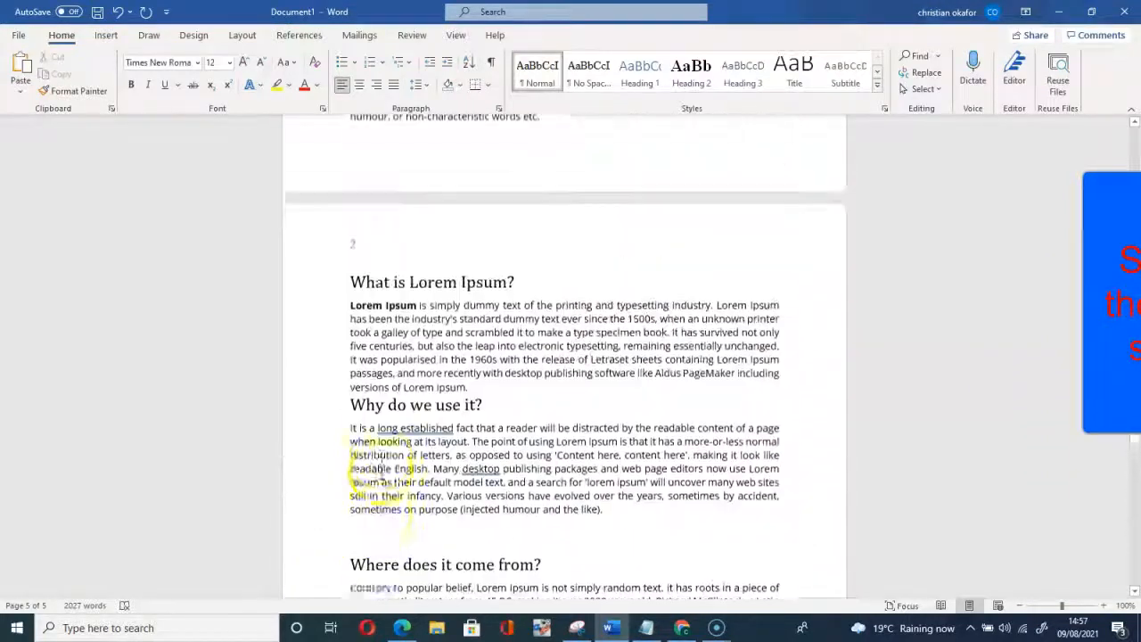
scroll(382, 473, "up", 4)
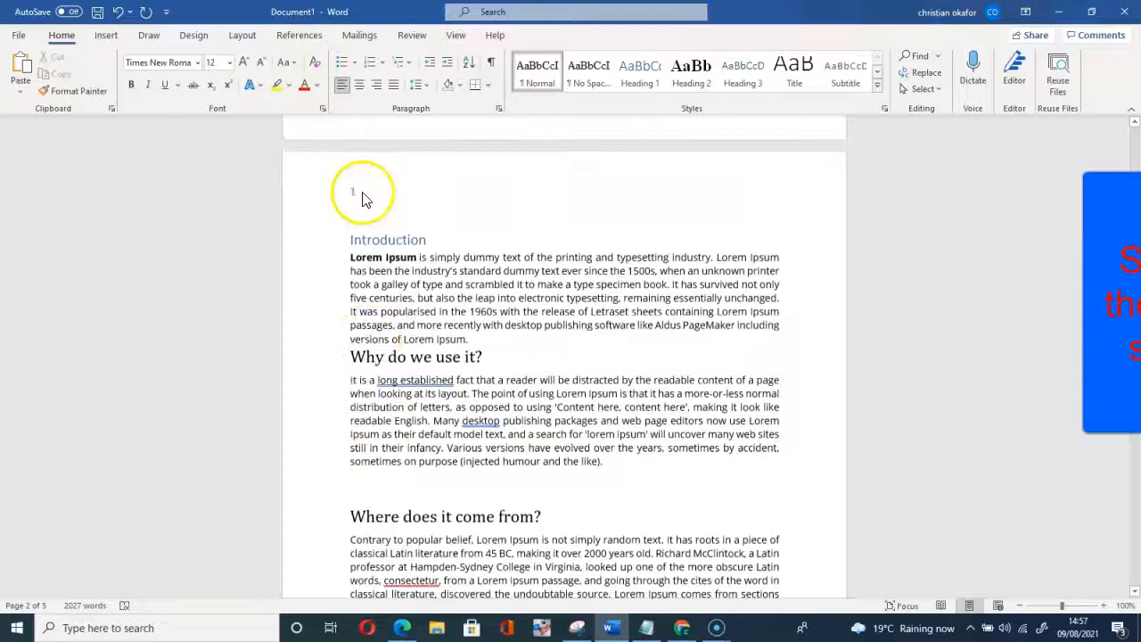
scroll(371, 369, "down", 7)
scroll(371, 369, "down", 20)
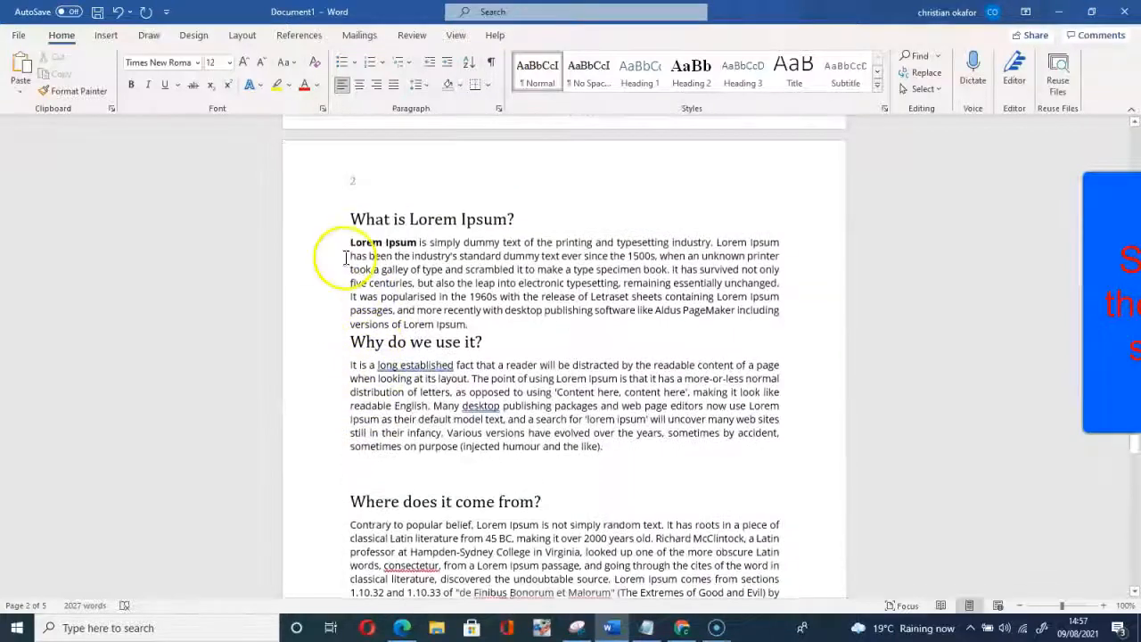
scroll(357, 357, "down", 5)
scroll(356, 357, "up", 5)
scroll(365, 321, "down", 8)
scroll(370, 294, "up", 20)
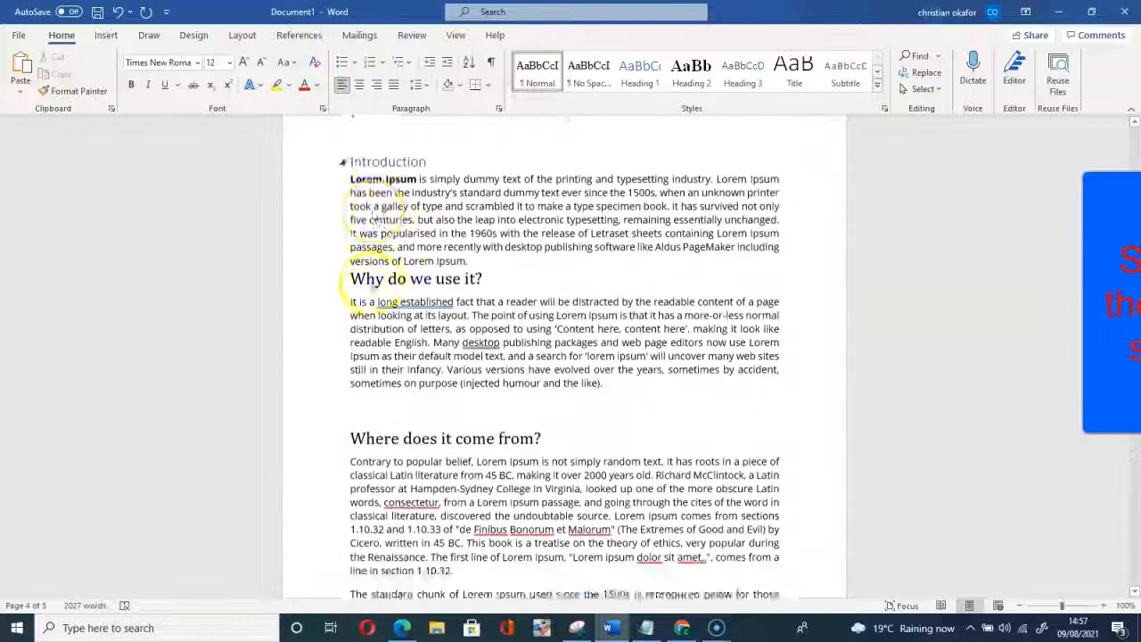
scroll(375, 284, "up", 10)
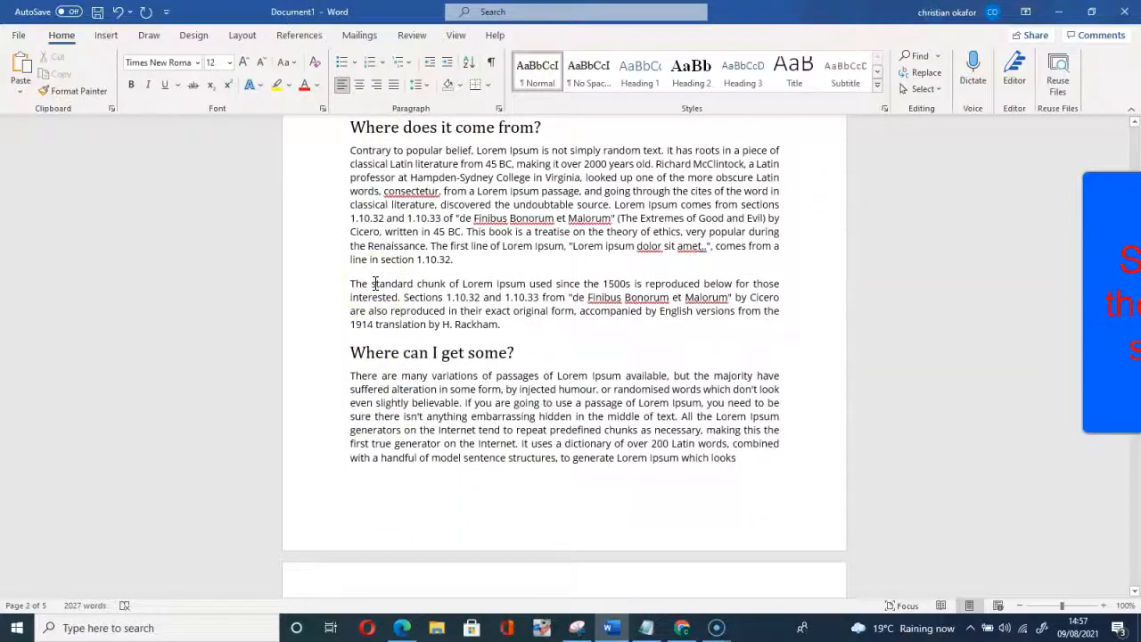
scroll(377, 279, "up", 2)
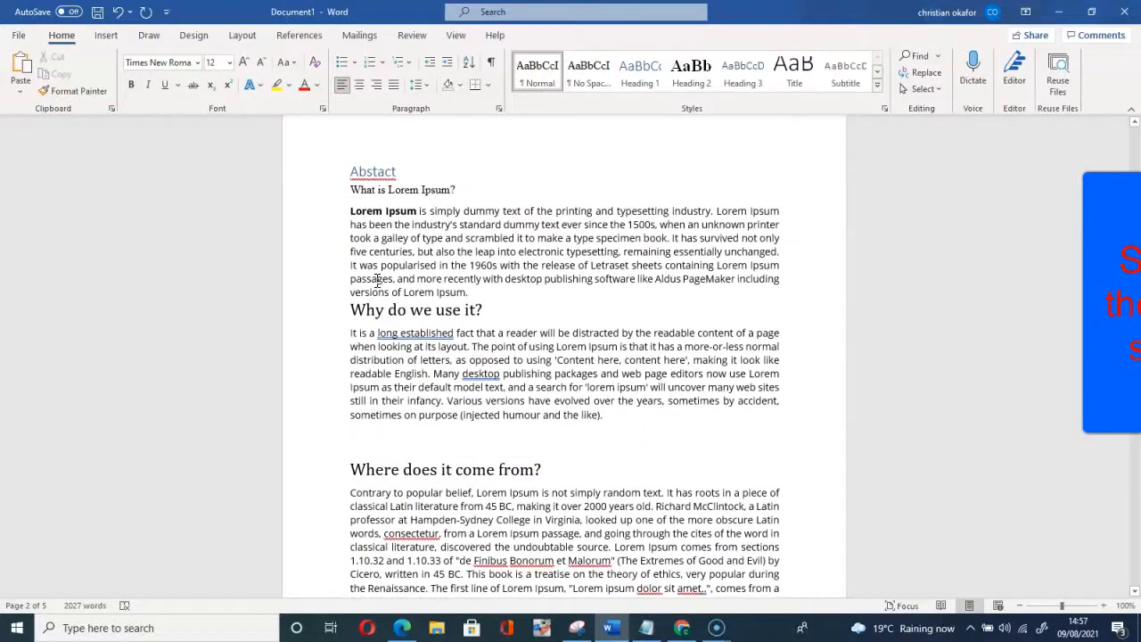